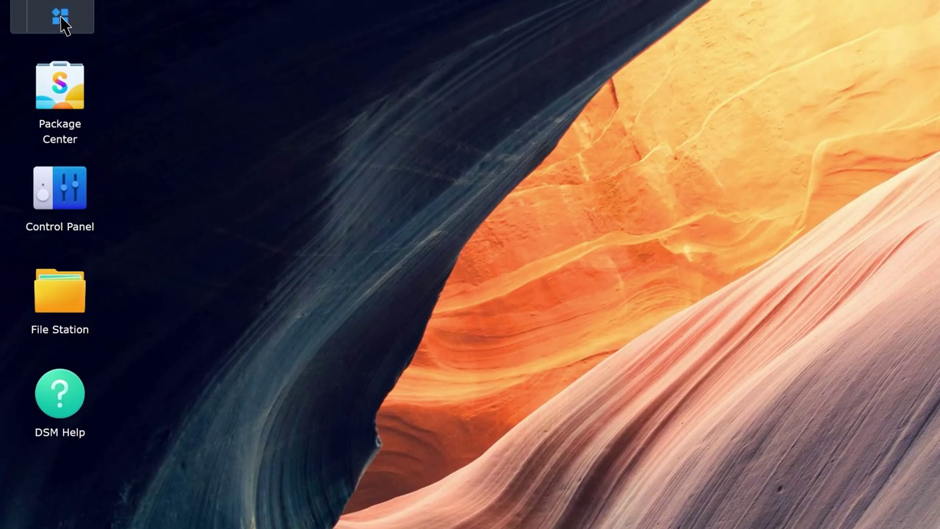
# Launch Hyper Backup and begin a data restore from the Local Storage backup task
pyautogui.click(60, 17)
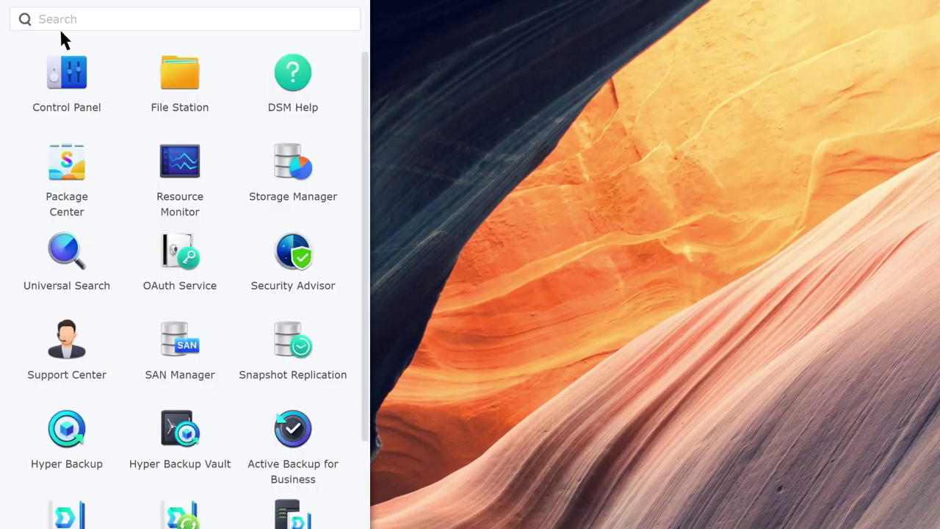
pyautogui.click(66, 433)
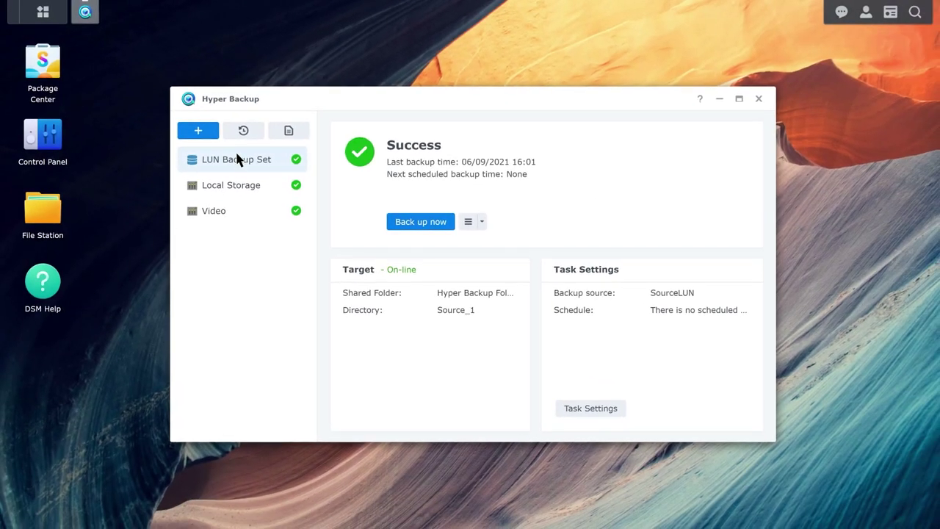
pyautogui.click(250, 132)
pyautogui.click(257, 152)
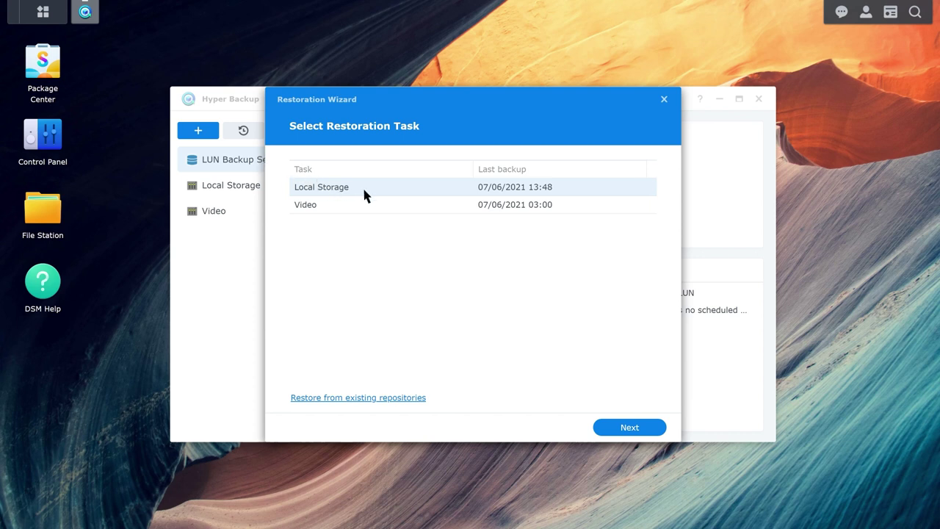
pyautogui.click(645, 430)
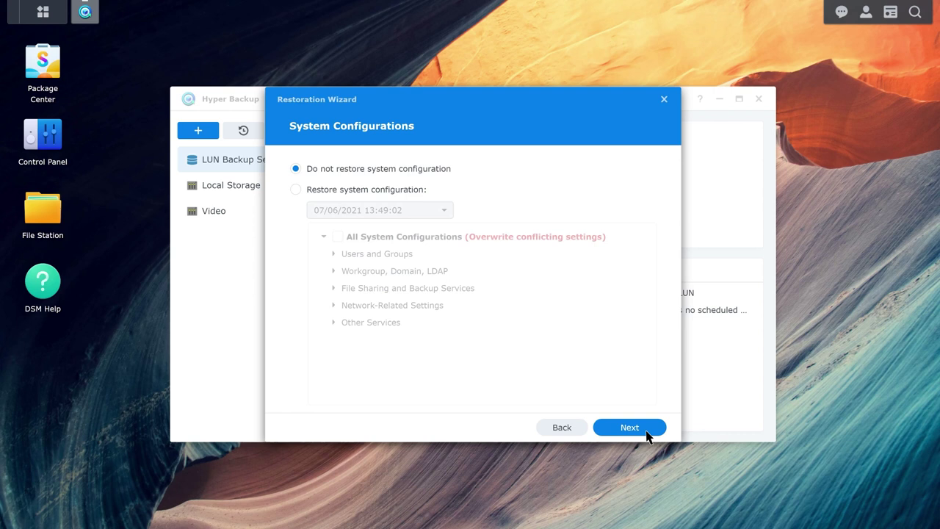
# Choose not to restore the system configuration
pyautogui.click(295, 190)
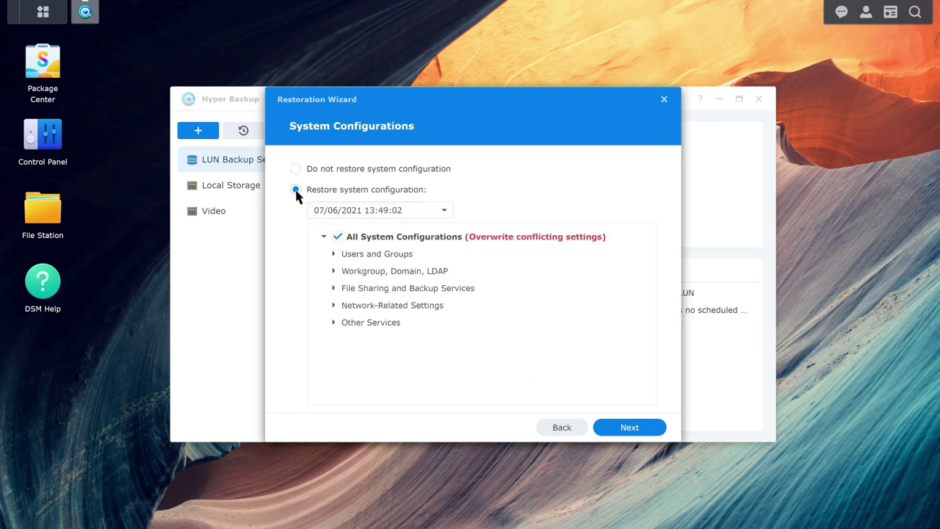
pyautogui.click(444, 212)
pyautogui.click(444, 212)
pyautogui.click(296, 169)
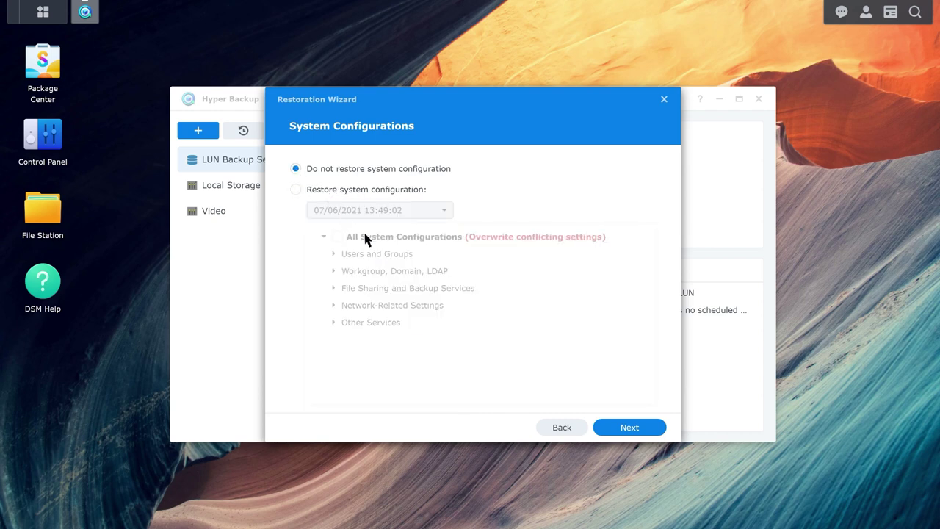
pyautogui.click(642, 432)
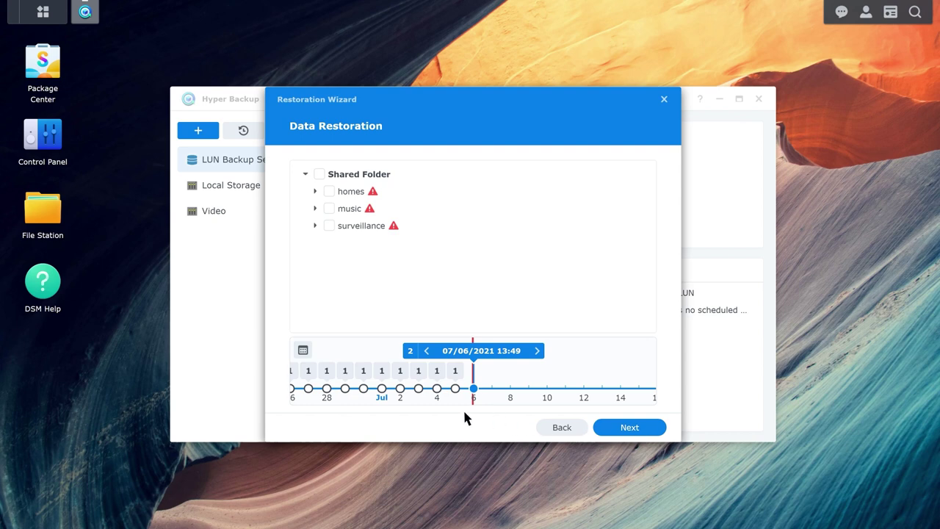
# Pick the 06/30/2021 03:00 version and select all shared folders: homes, music, surveillance
pyautogui.click(364, 389)
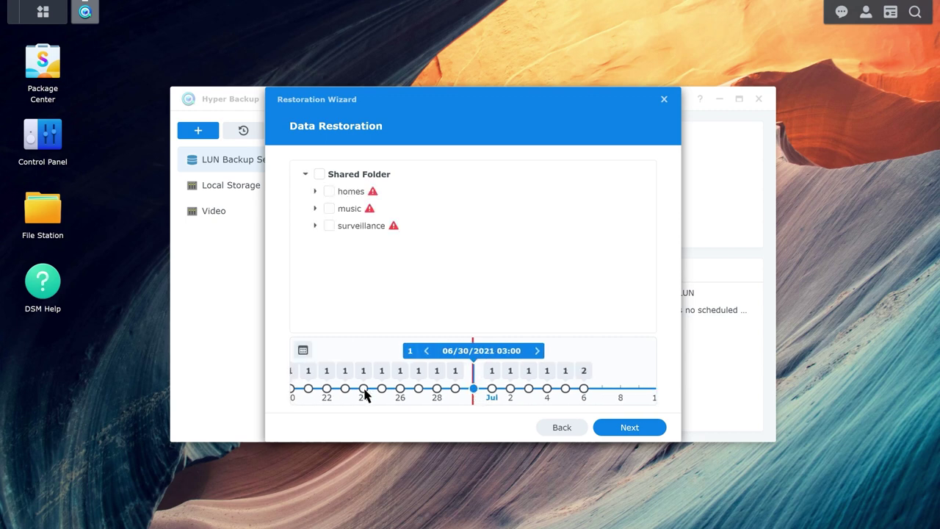
pyautogui.click(319, 175)
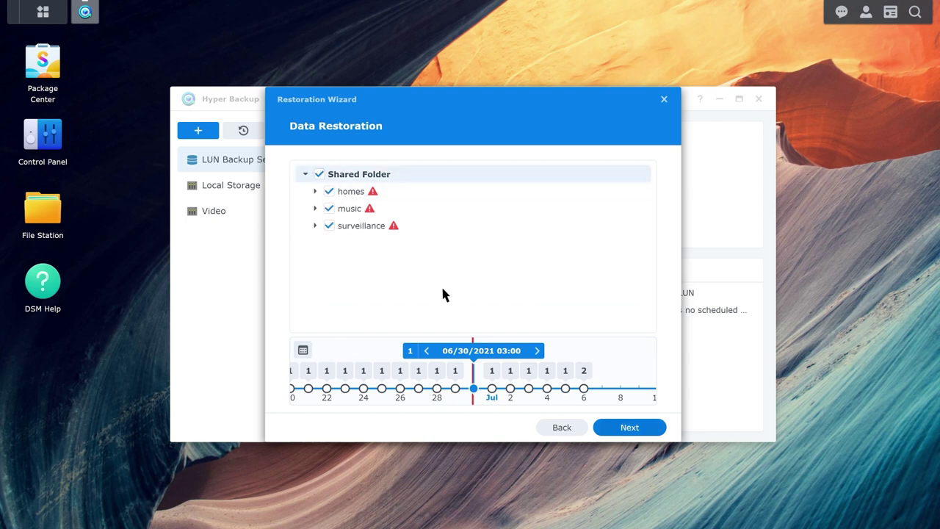
pyautogui.click(643, 433)
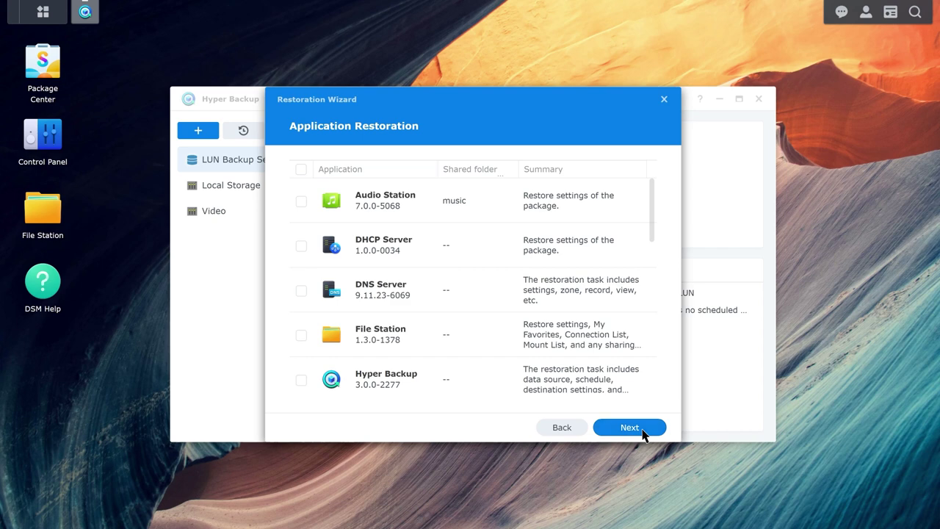
# Tick Audio Station, File Station and Surveillance Station for application restoration
pyautogui.click(301, 200)
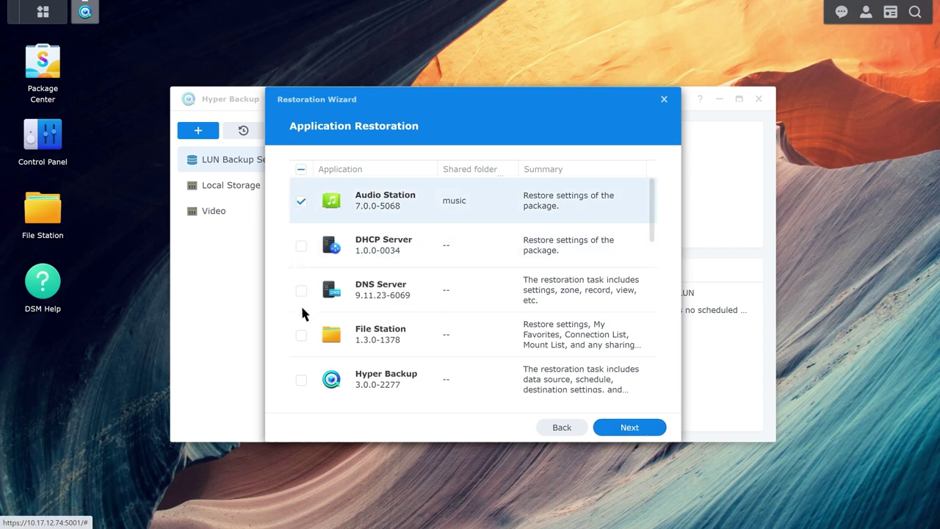
pyautogui.click(301, 335)
pyautogui.scroll(-3, 652, 251)
pyautogui.scroll(-3, 652, 250)
pyautogui.click(301, 324)
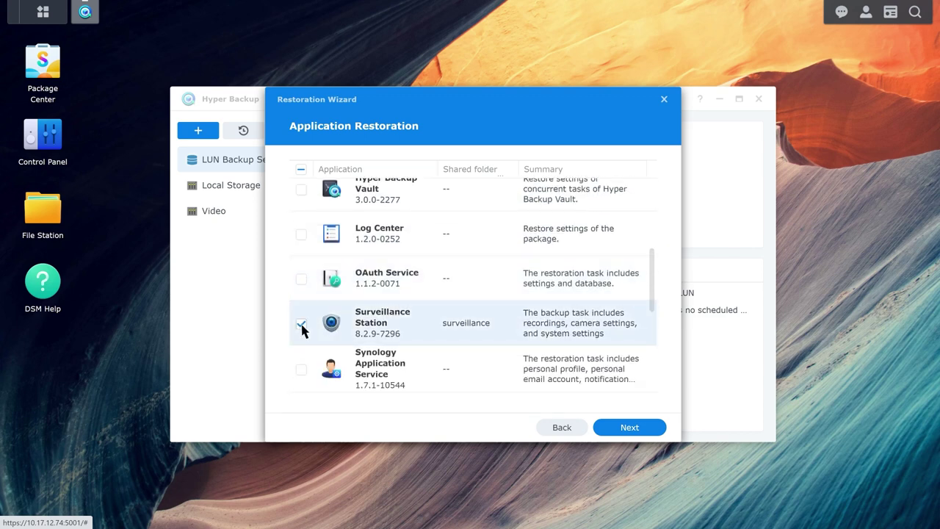
# Accept that these apps will be disabled and confirm the summary to start restoring
pyautogui.click(640, 433)
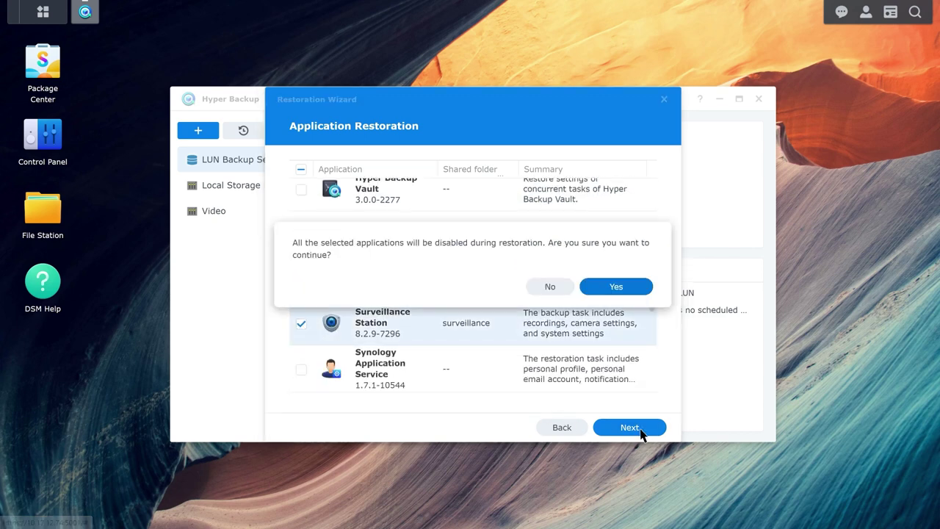
pyautogui.click(626, 286)
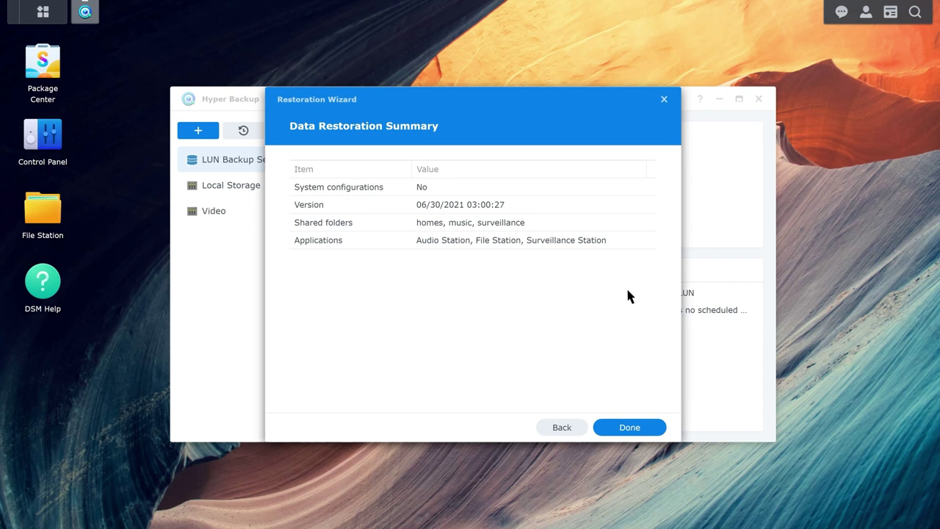
pyautogui.click(643, 430)
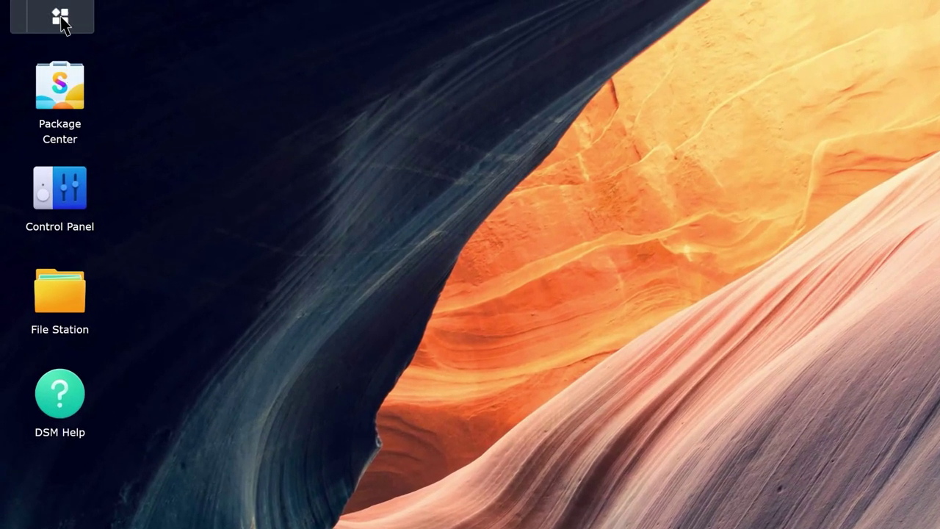
# Relaunch Hyper Backup and start a data restore from an existing repository on a Remote NAS device
pyautogui.click(62, 22)
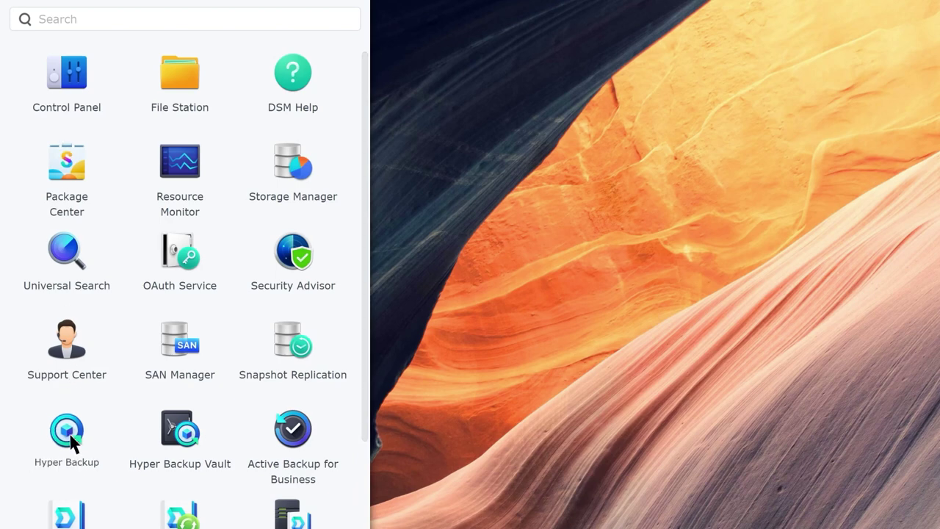
pyautogui.click(67, 431)
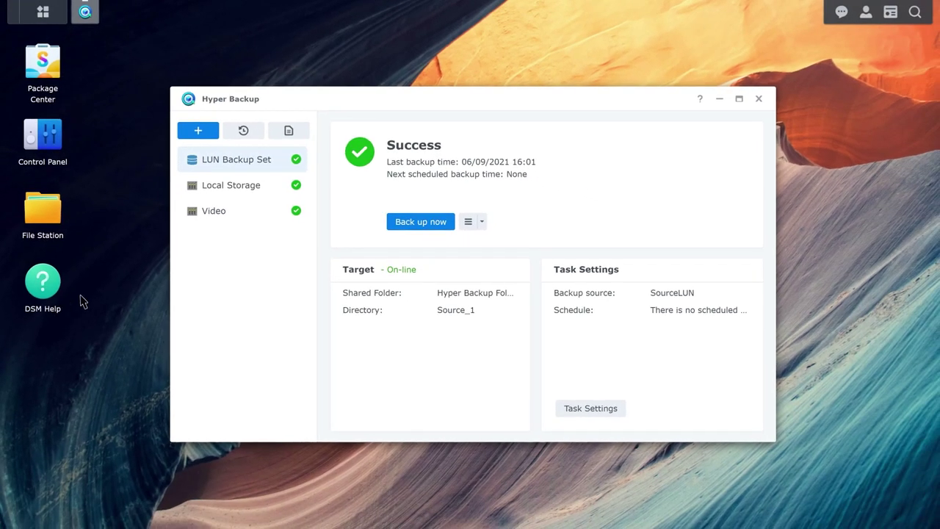
pyautogui.click(249, 130)
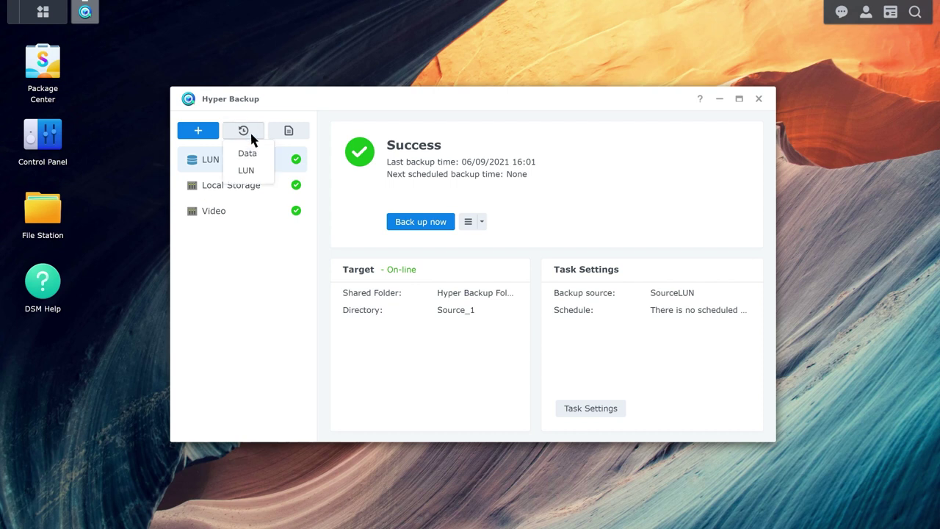
pyautogui.click(258, 160)
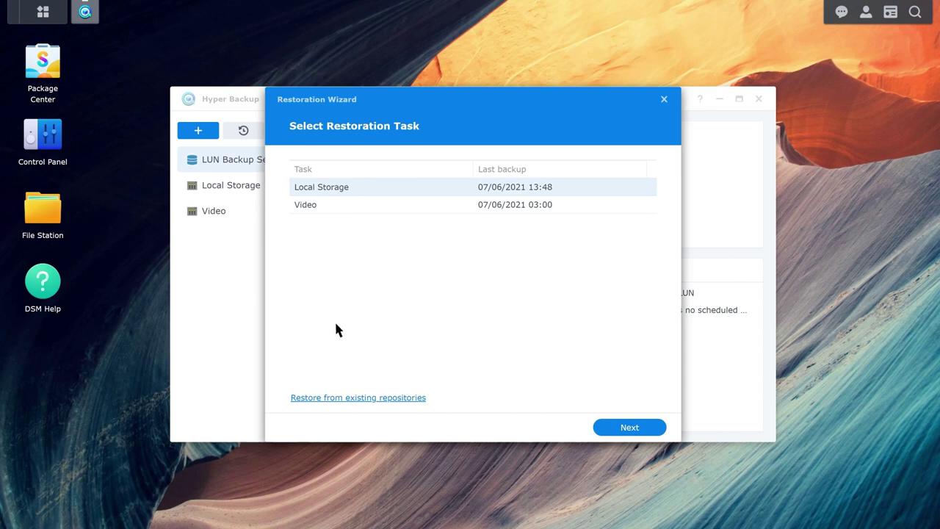
pyautogui.click(395, 398)
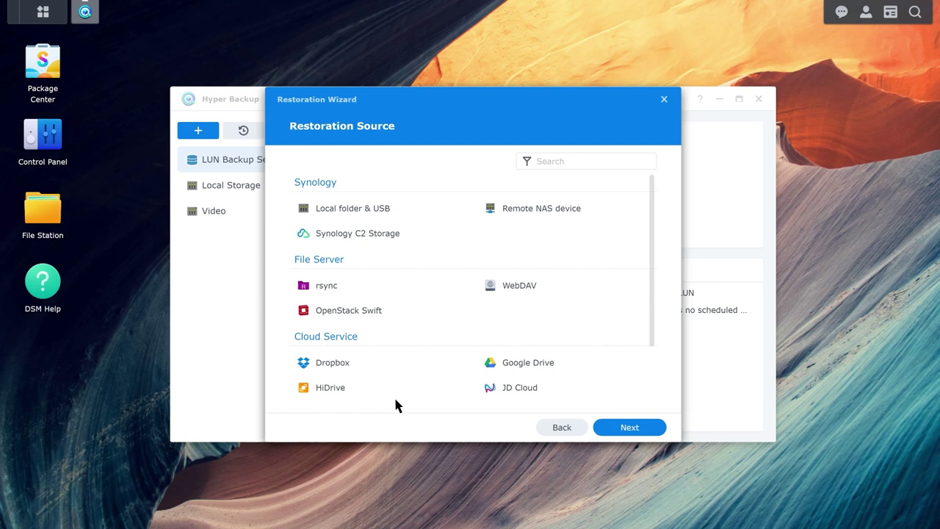
pyautogui.click(588, 212)
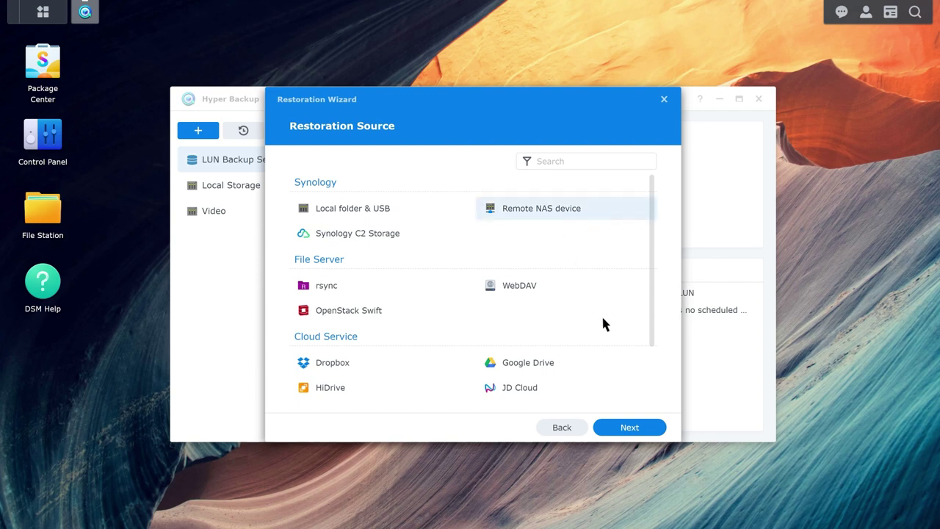
# Connect to the remote NAS at 10.17.12.108 and sign in with its username and password
pyautogui.click(643, 435)
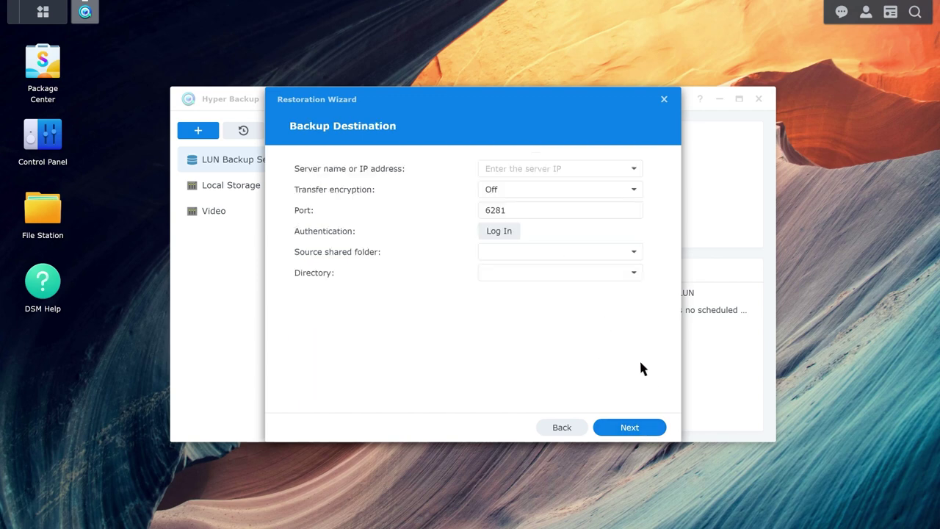
pyautogui.click(635, 171)
pyautogui.write('10.17.12.108')
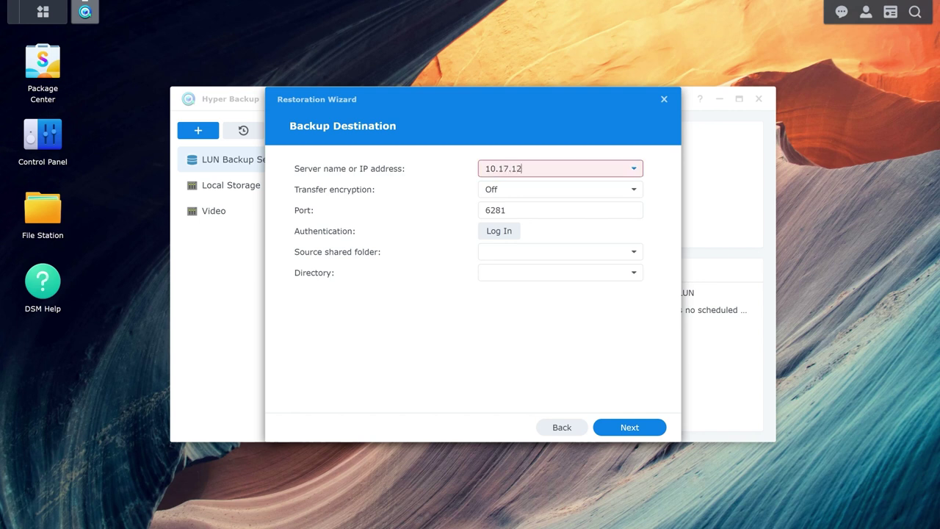
pyautogui.click(507, 230)
pyautogui.write('Destination')
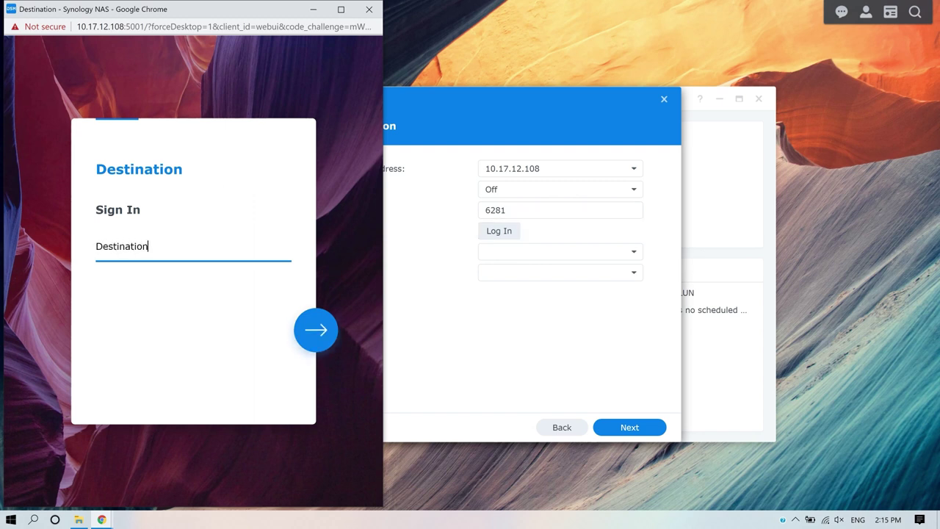
pyautogui.click(316, 330)
pyautogui.write('••••••••')
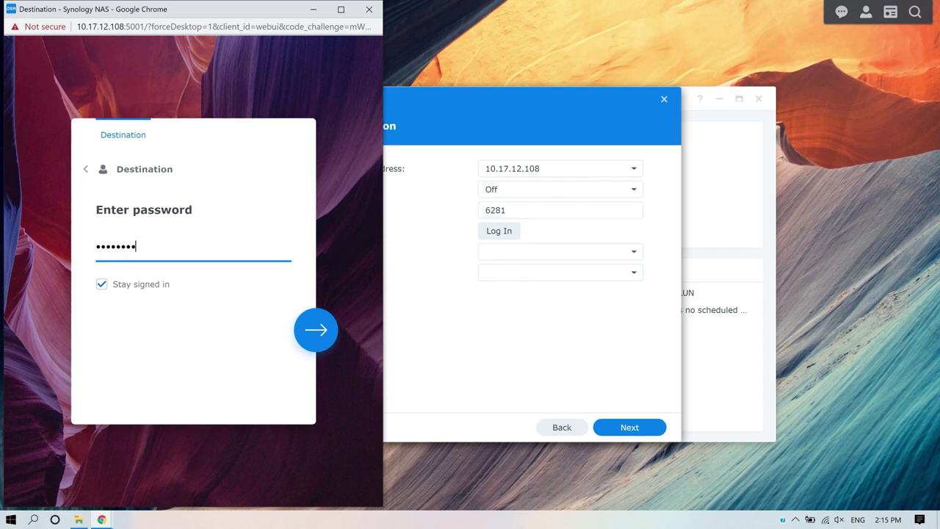
pyautogui.click(316, 332)
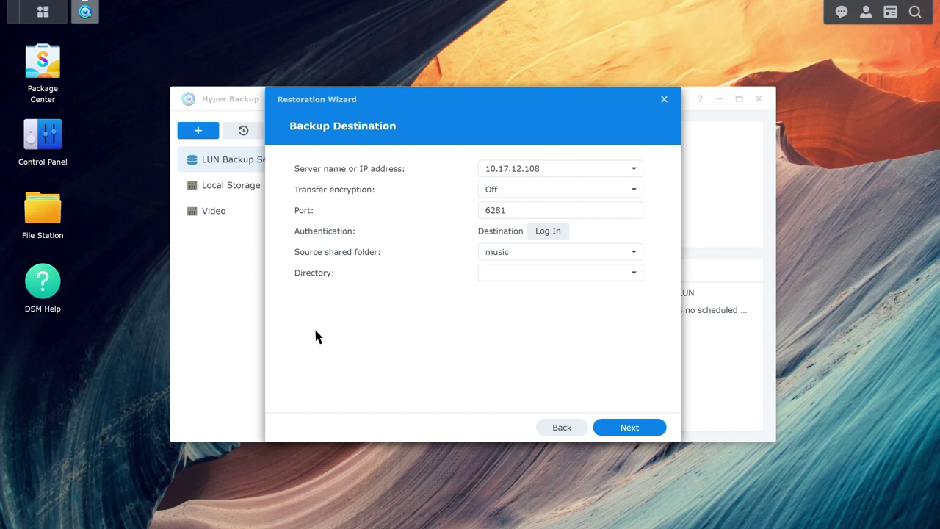
# Choose Shared Folder as the source folder, keeping directory Diskstation_1
pyautogui.click(634, 253)
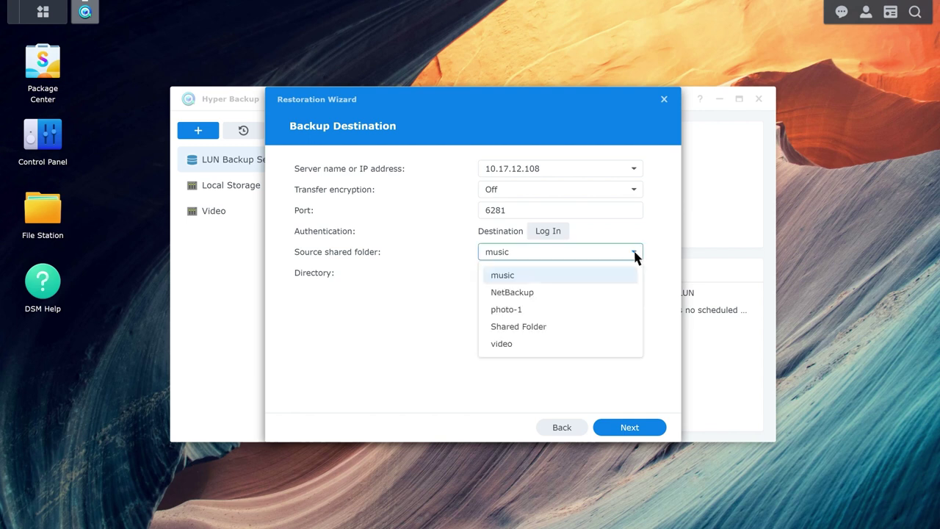
pyautogui.click(576, 327)
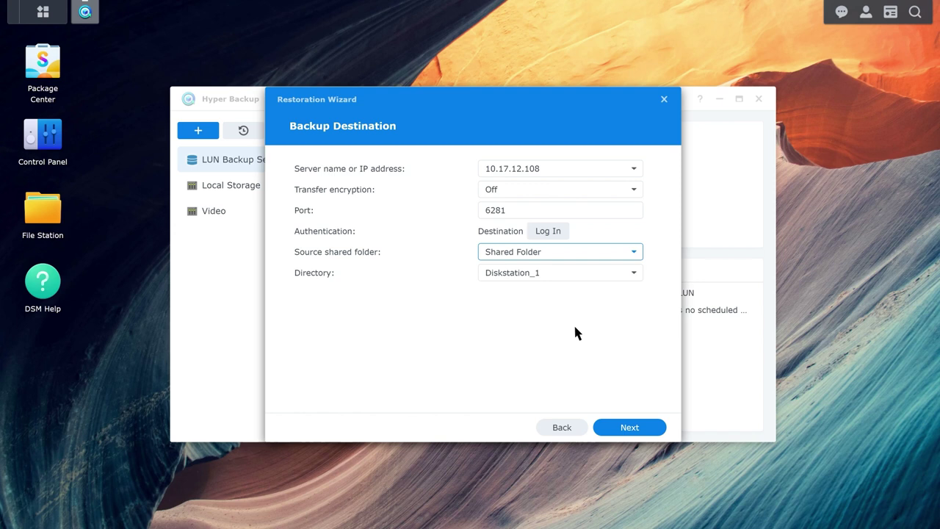
pyautogui.click(646, 433)
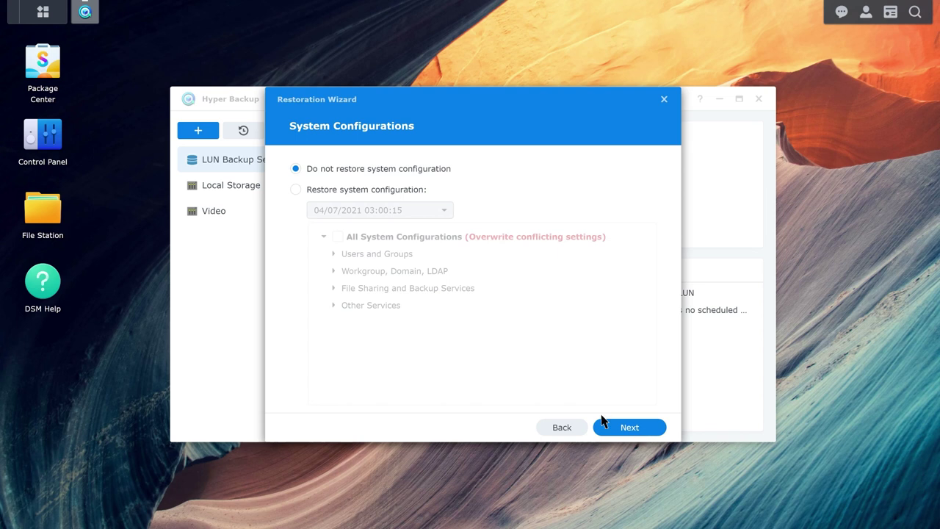
# Leave the system configuration unrestored
pyautogui.click(295, 188)
pyautogui.click(443, 212)
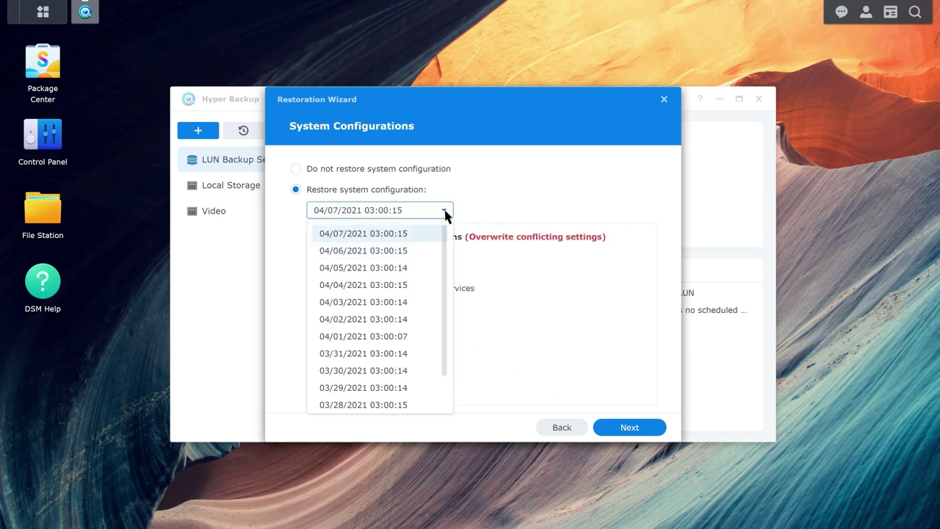
pyautogui.click(445, 213)
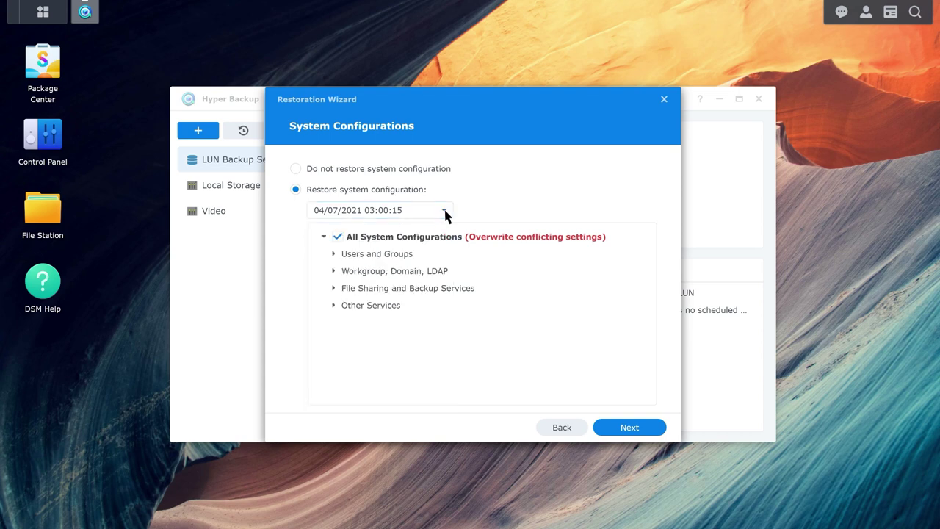
pyautogui.click(295, 169)
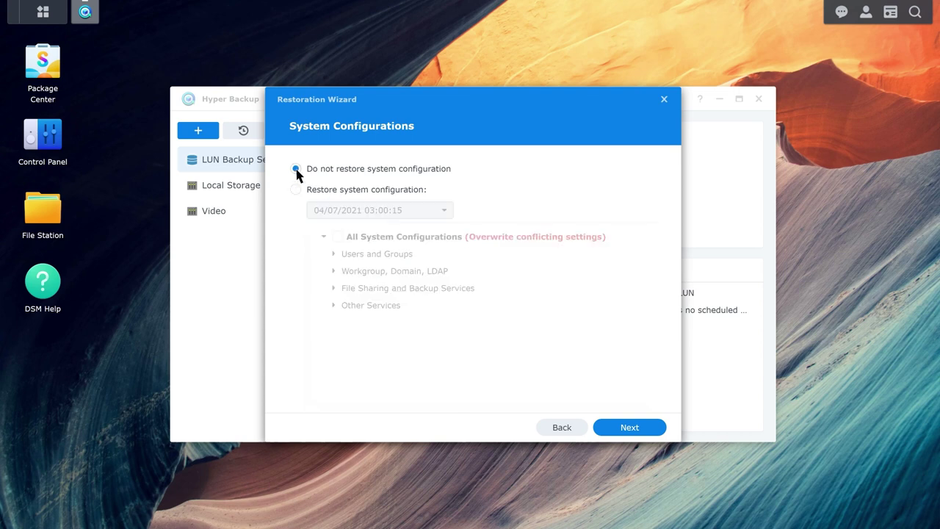
pyautogui.click(640, 430)
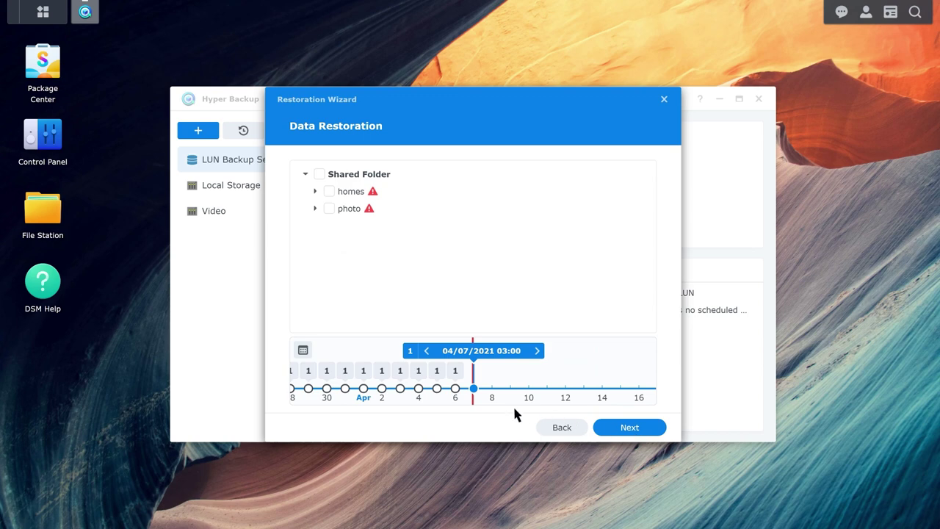
# Pick the 04/03/2021 version and select the homes and photo shared folders
pyautogui.click(400, 388)
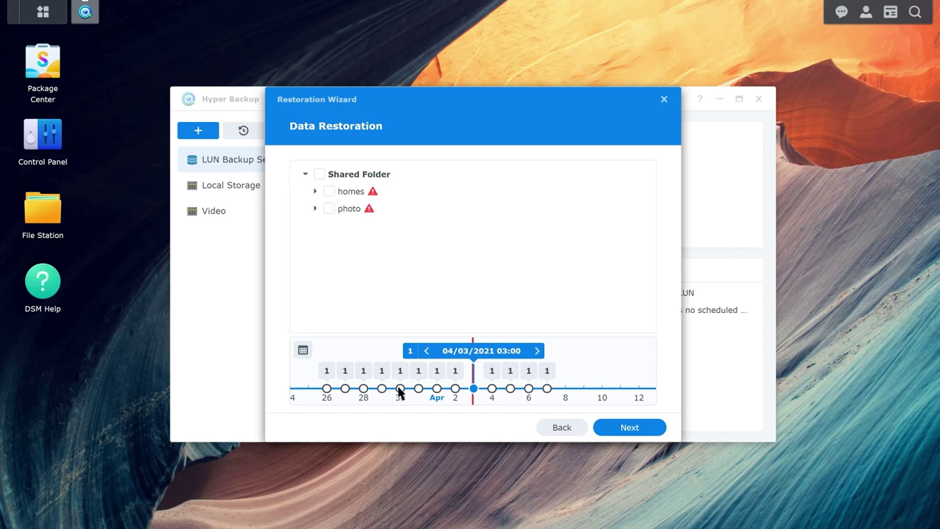
pyautogui.click(319, 175)
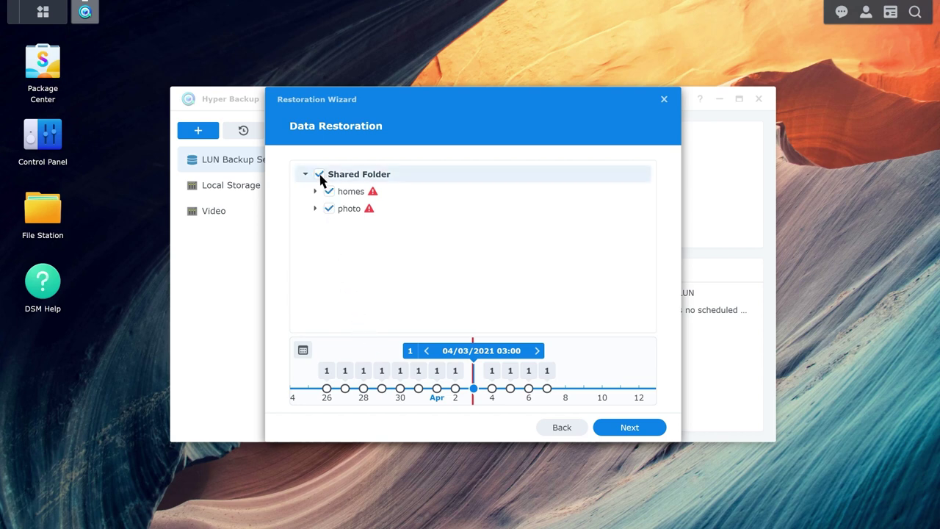
pyautogui.click(642, 433)
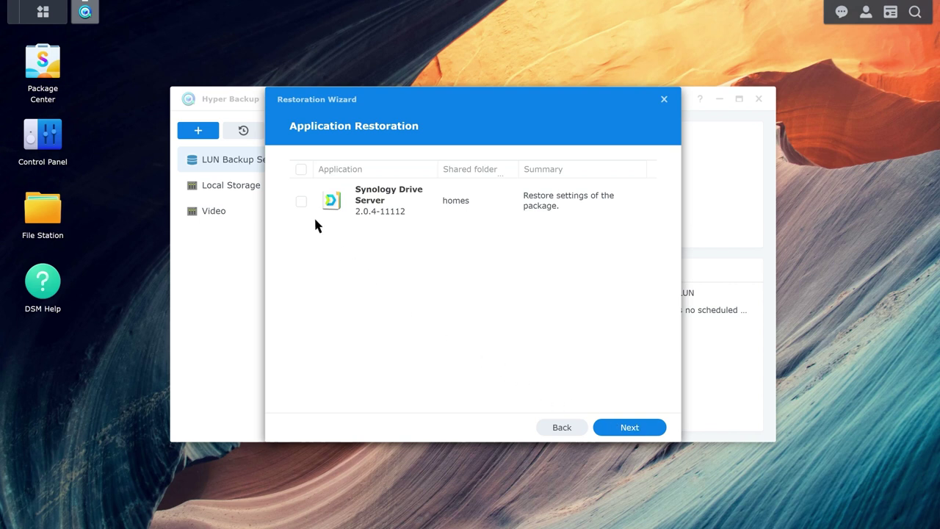
# Tick Synology Drive Server and accept that it will be disabled during the restore
pyautogui.click(301, 202)
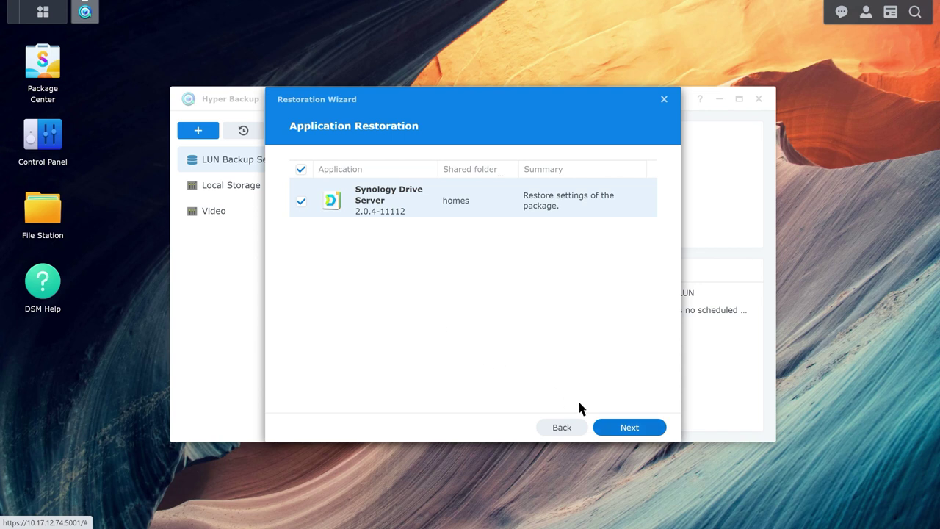
pyautogui.click(640, 432)
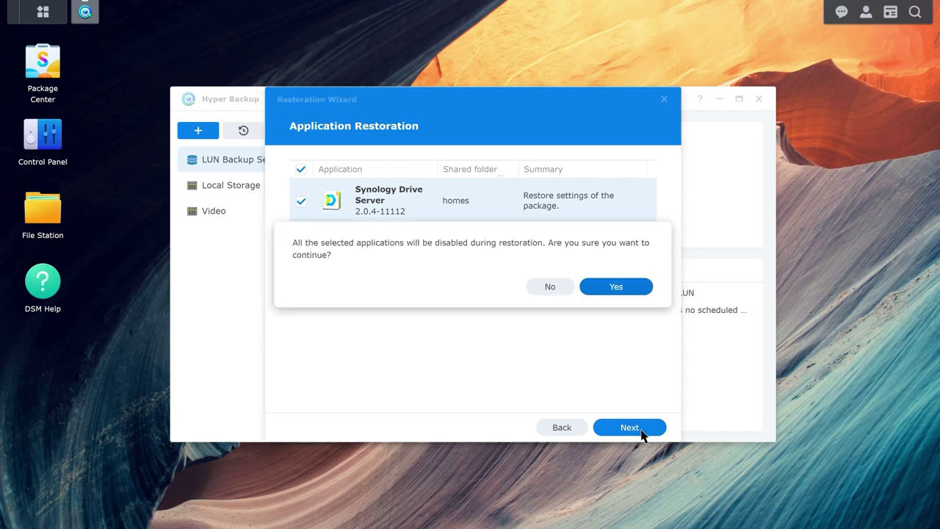
pyautogui.click(628, 288)
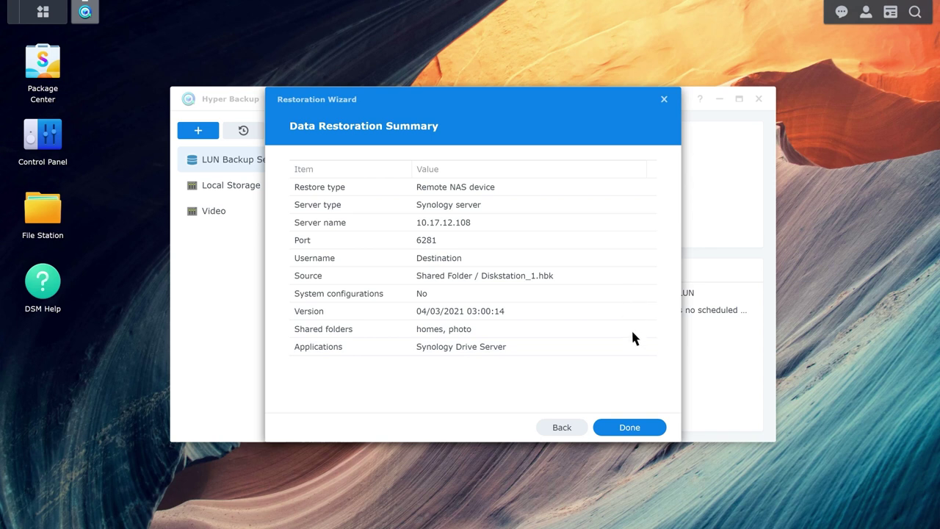
# Confirm the summary to restore homes, photo and Synology Drive Server from the remote NAS
pyautogui.click(641, 431)
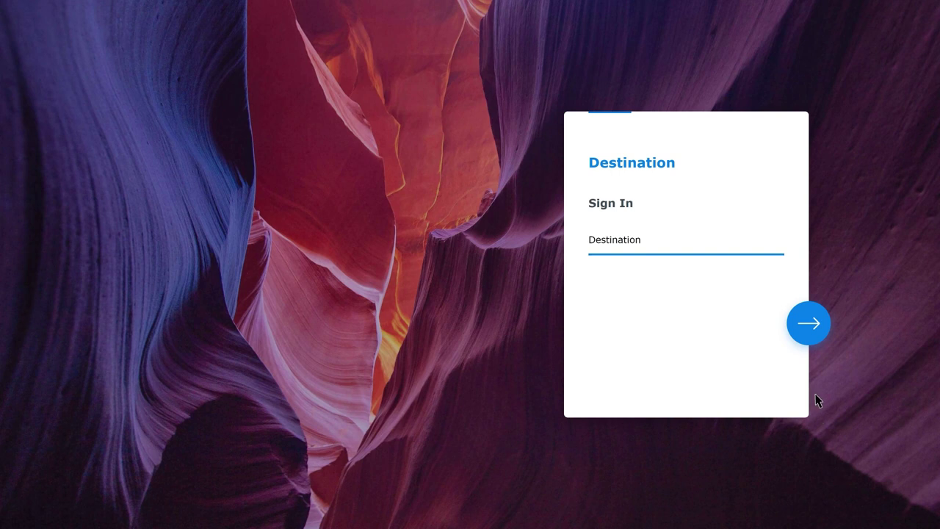
# Sign in to the destination NAS with its password and bring up the Main Menu
pyautogui.click(808, 323)
pyautogui.write('********')
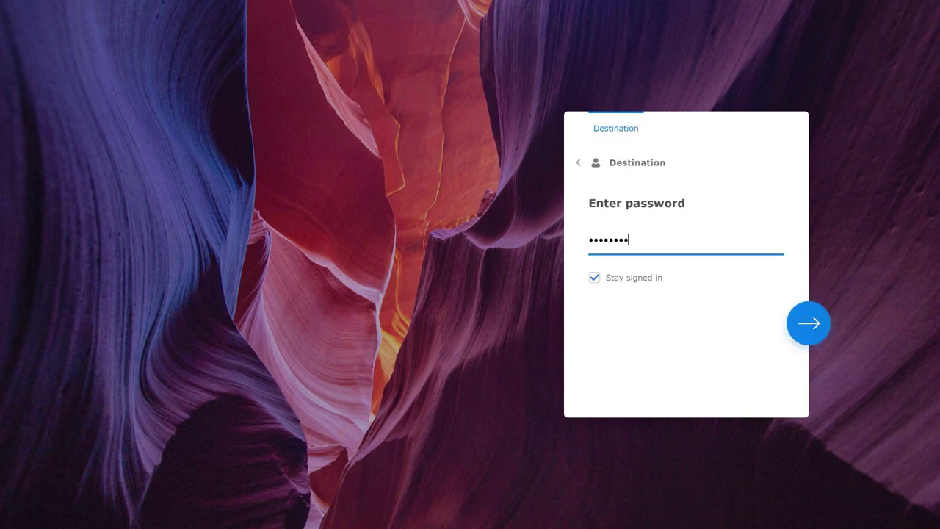
pyautogui.click(808, 323)
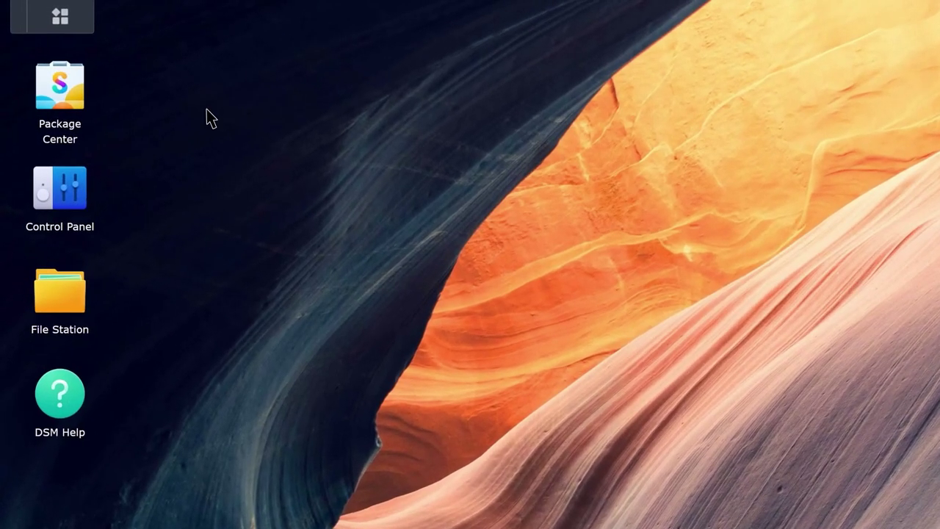
pyautogui.click(43, 11)
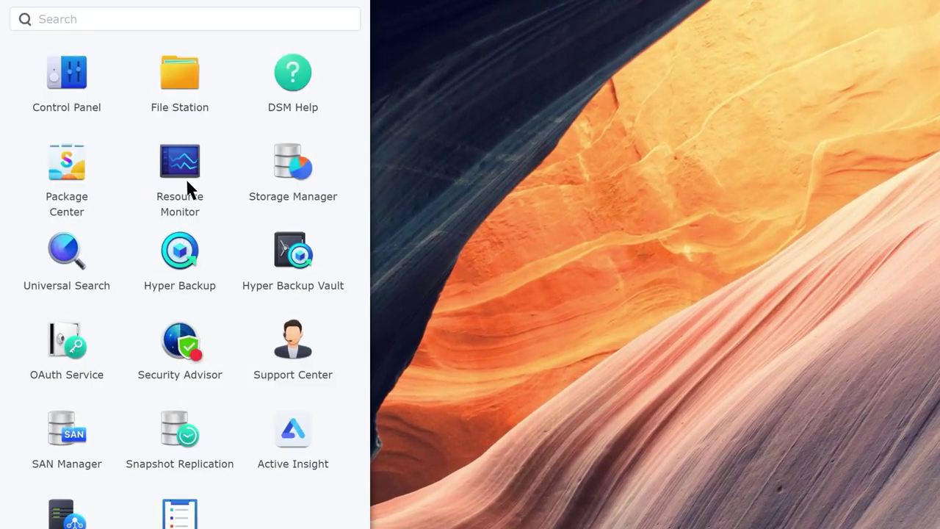
# Launch Hyper Backup Vault, show All Task, and view the Source_1.hbk version list
pyautogui.click(292, 254)
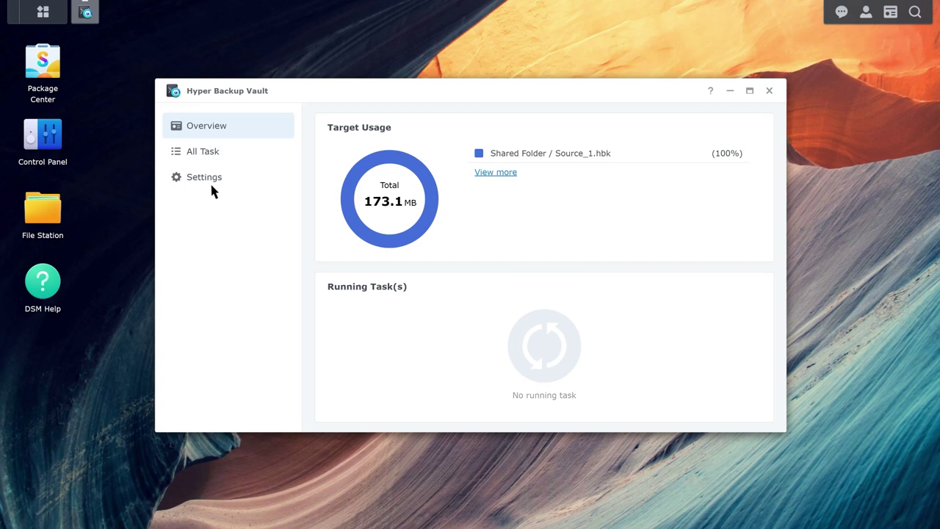
pyautogui.click(243, 163)
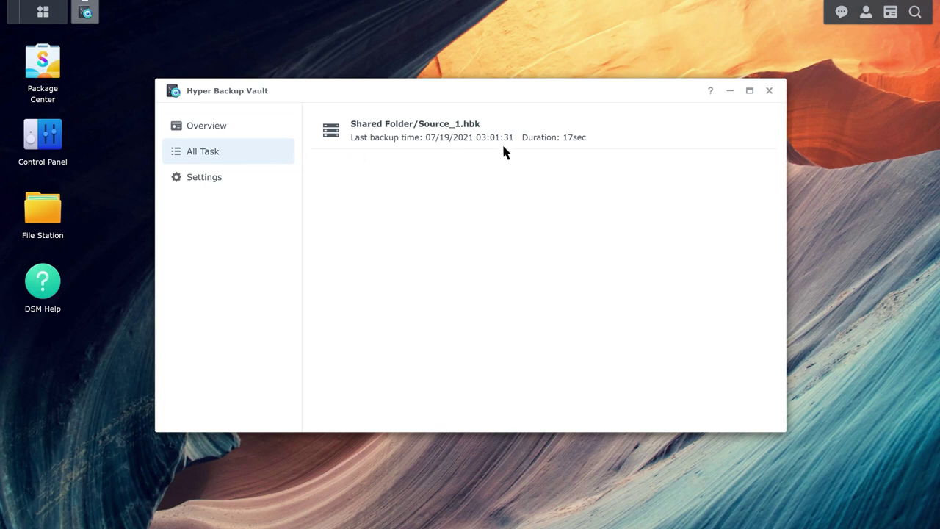
pyautogui.moveTo(659, 136)
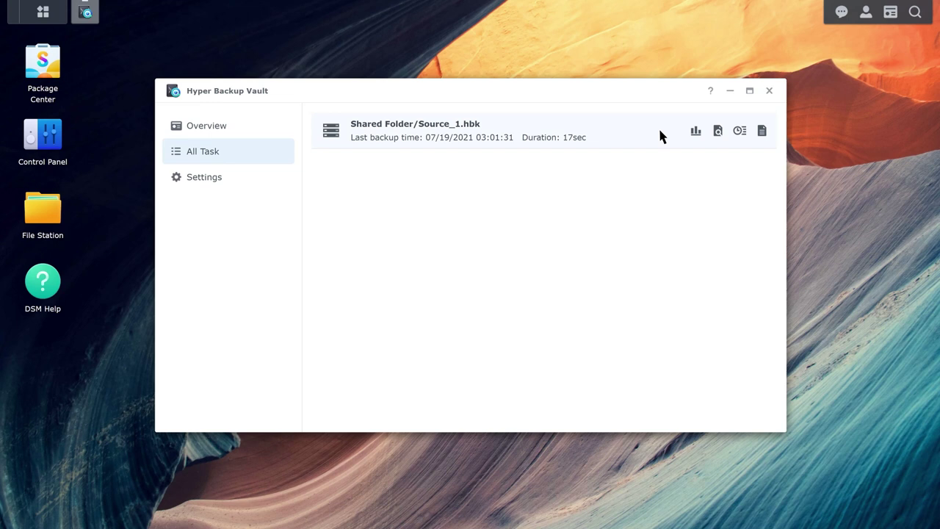
pyautogui.click(739, 132)
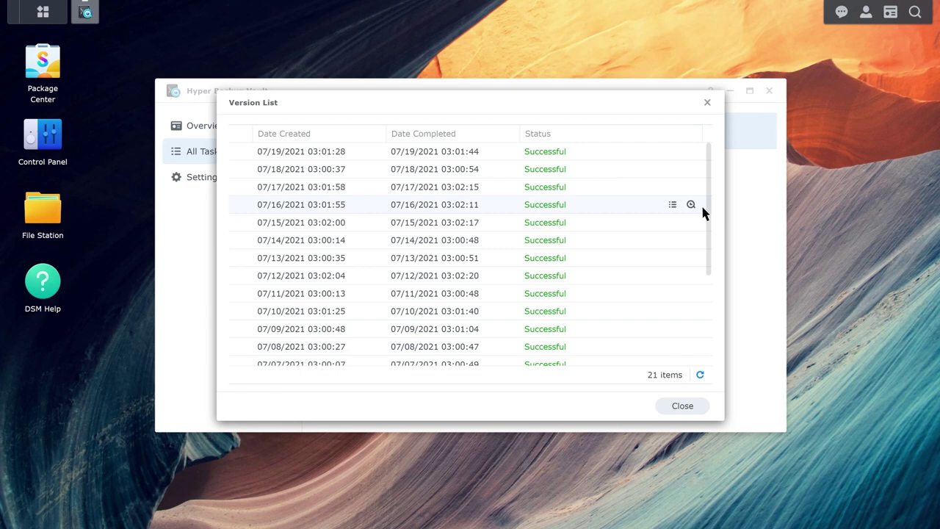
# Download 665901096.jpg from the photo folder of the 07/16/2021 backup version
pyautogui.click(691, 206)
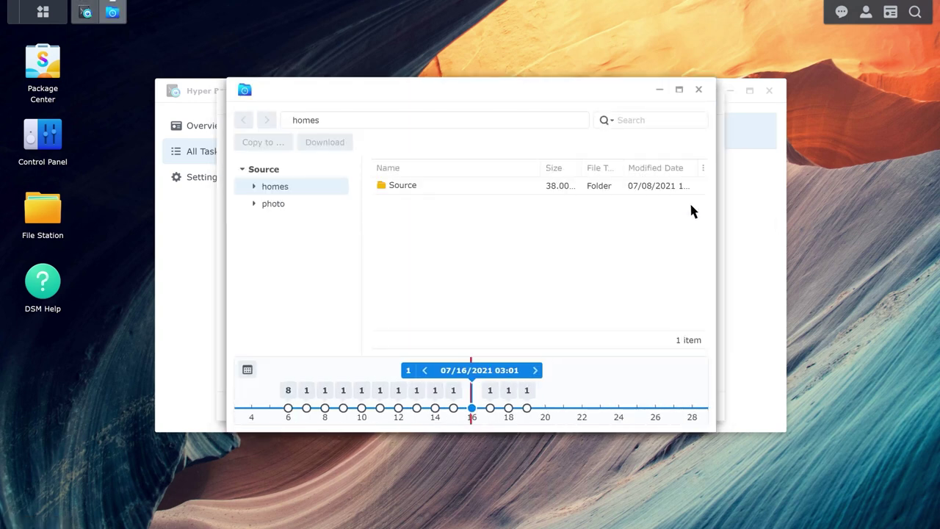
pyautogui.click(308, 212)
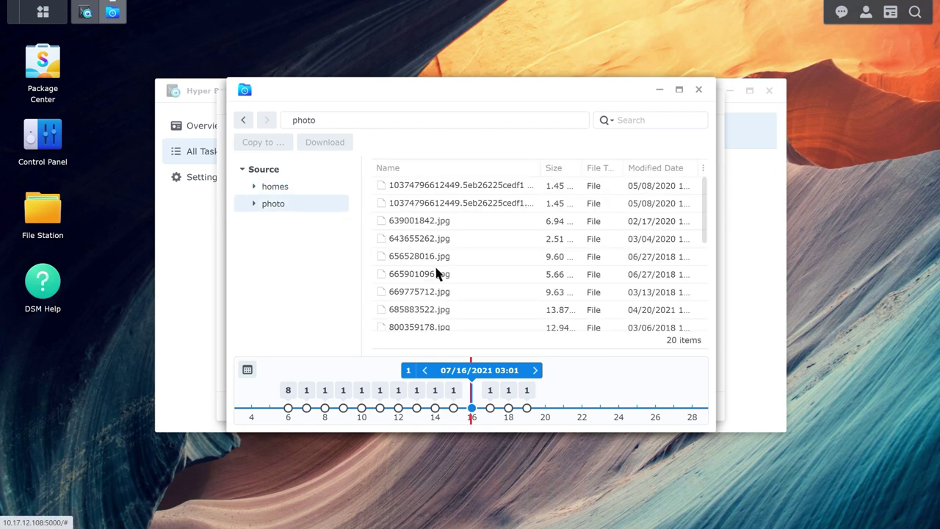
pyautogui.rightClick(480, 281)
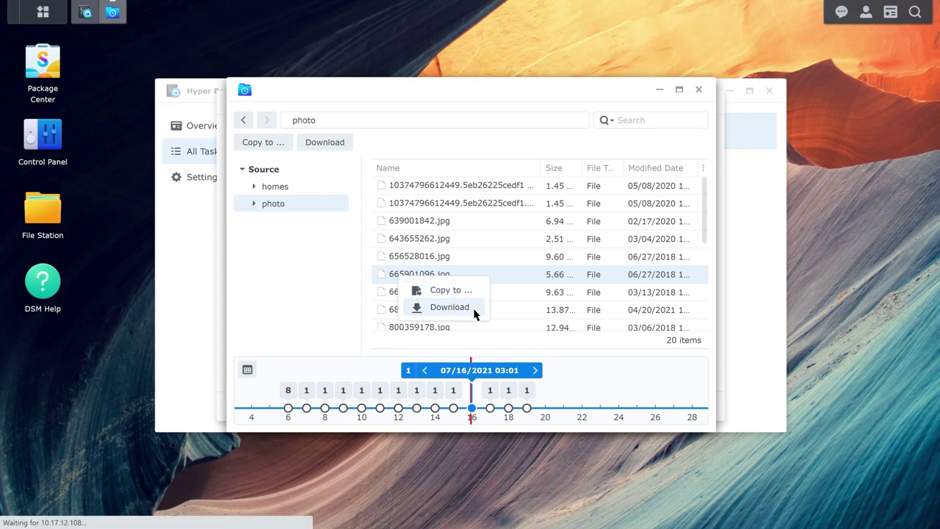
pyautogui.click(474, 311)
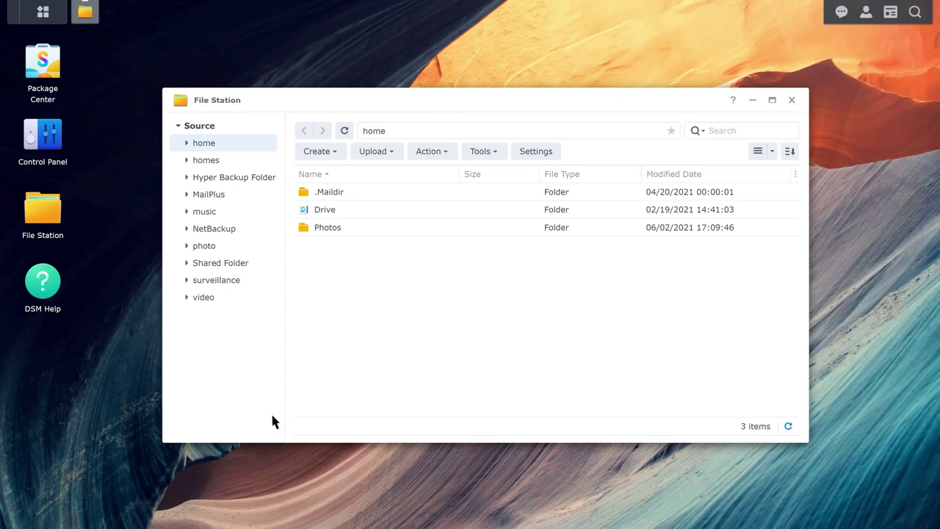
# Open Backup_1.hbk in Backup Explorer and download the 2021-02-18 recording from surveillance
pyautogui.click(249, 181)
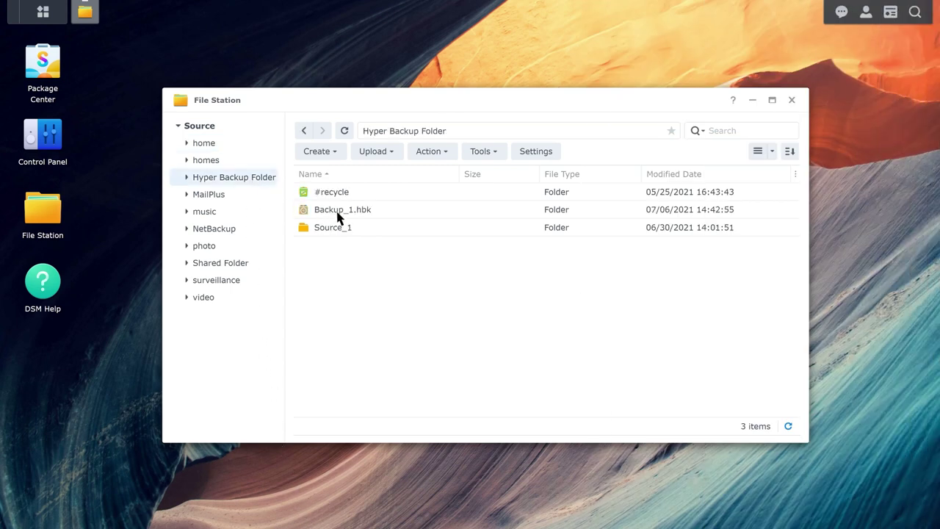
pyautogui.rightClick(390, 209)
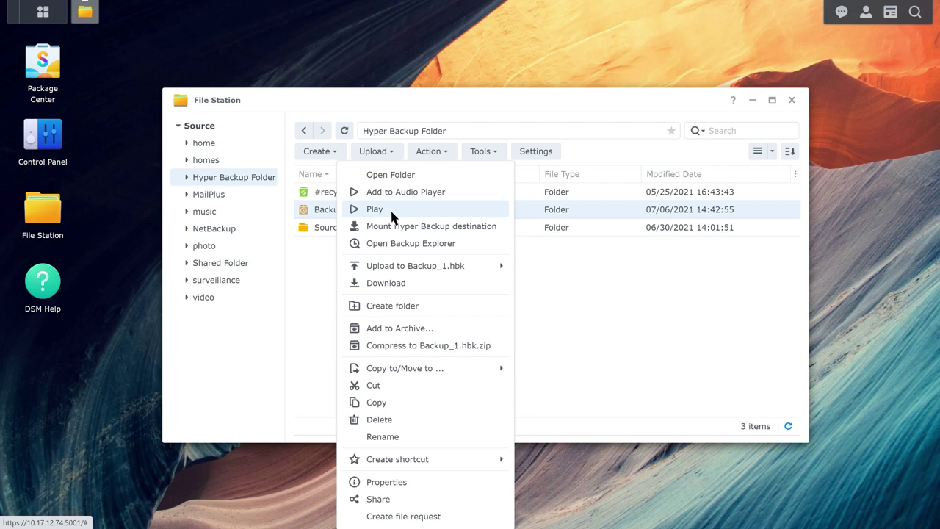
pyautogui.click(461, 244)
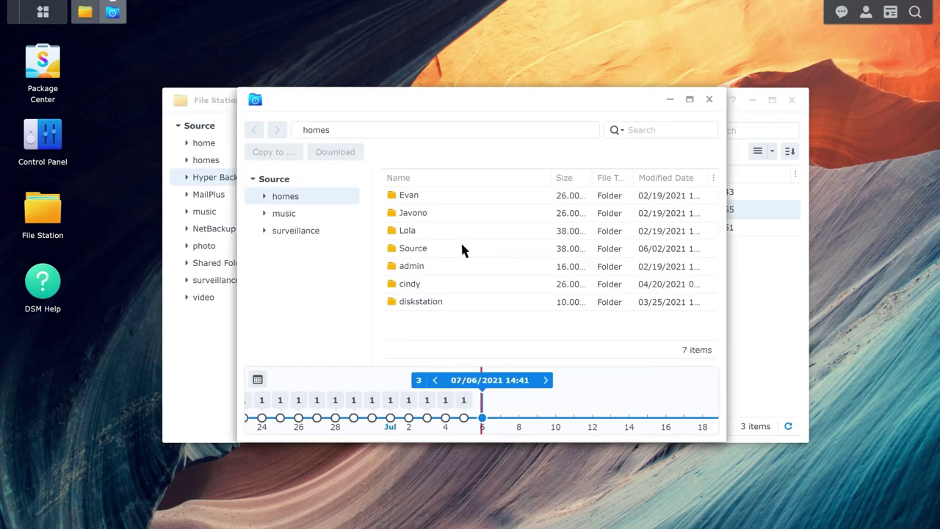
pyautogui.click(325, 230)
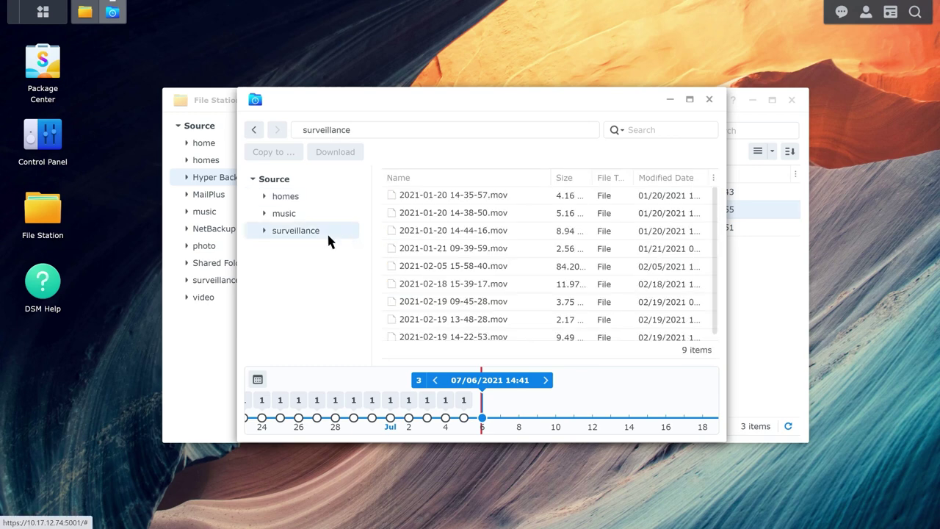
pyautogui.rightClick(407, 286)
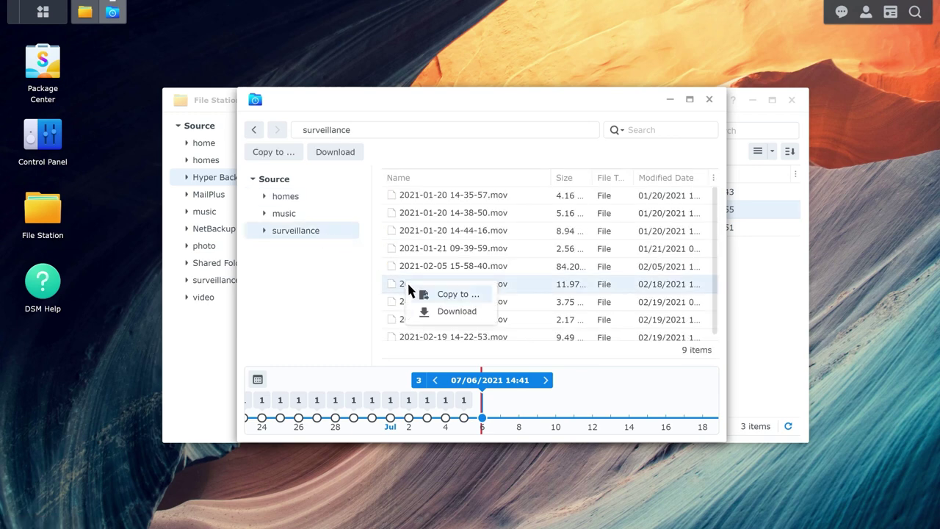
pyautogui.click(432, 309)
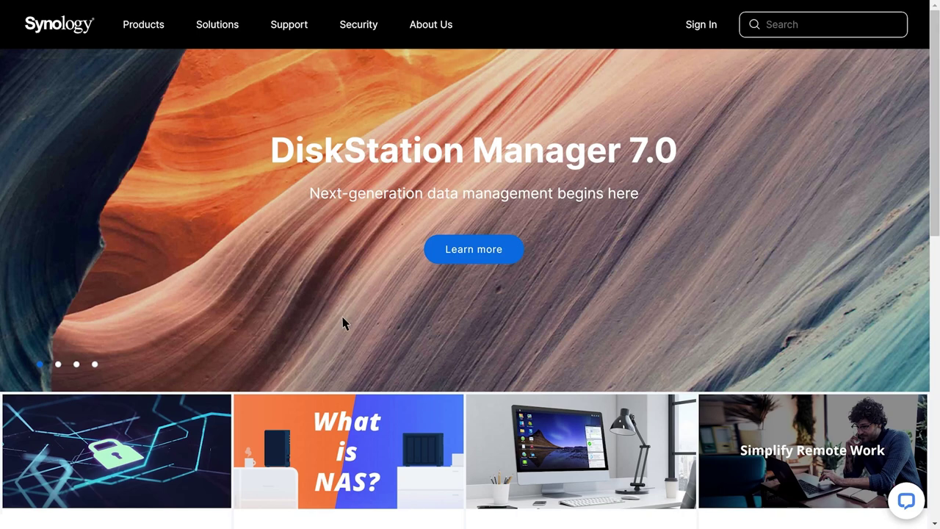
# In the Download Center, select product type NAS and model DS1019+
pyautogui.click(296, 31)
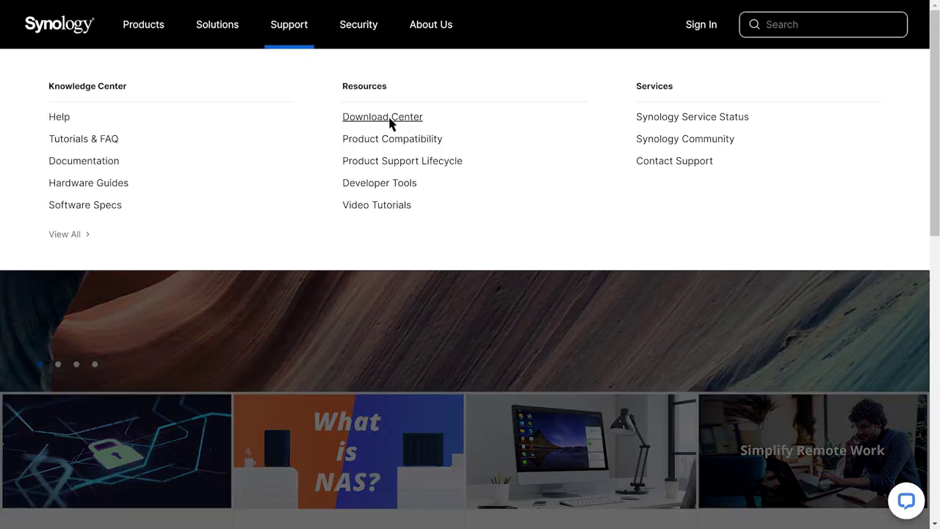
pyautogui.click(389, 122)
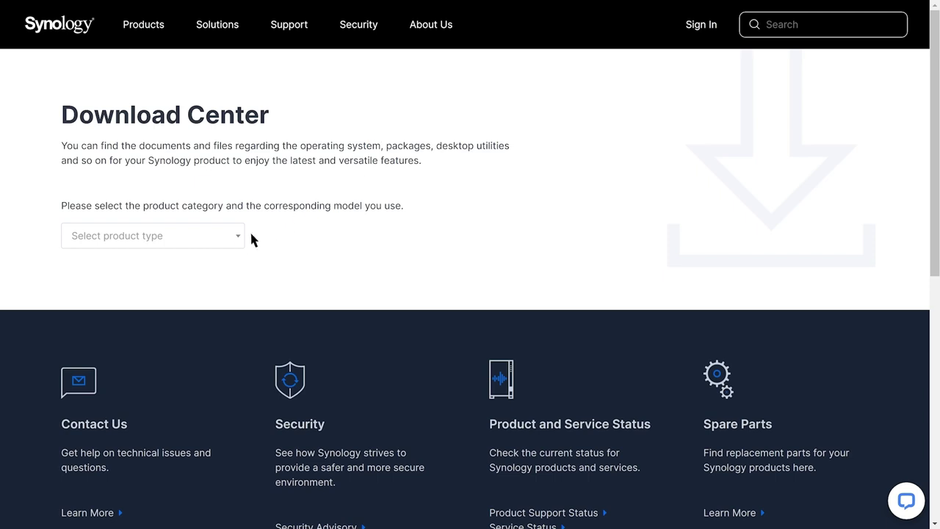
pyautogui.click(237, 235)
pyautogui.click(199, 260)
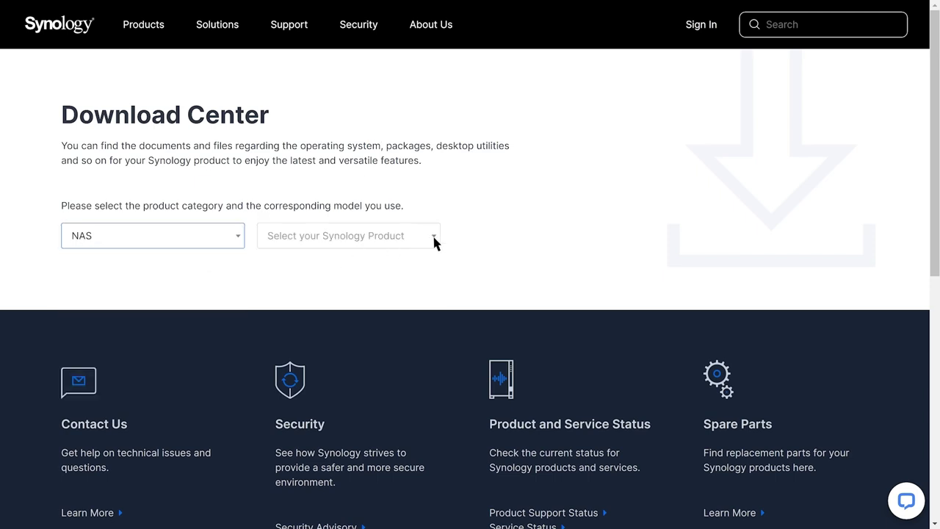
pyautogui.click(428, 239)
pyautogui.write('1019')
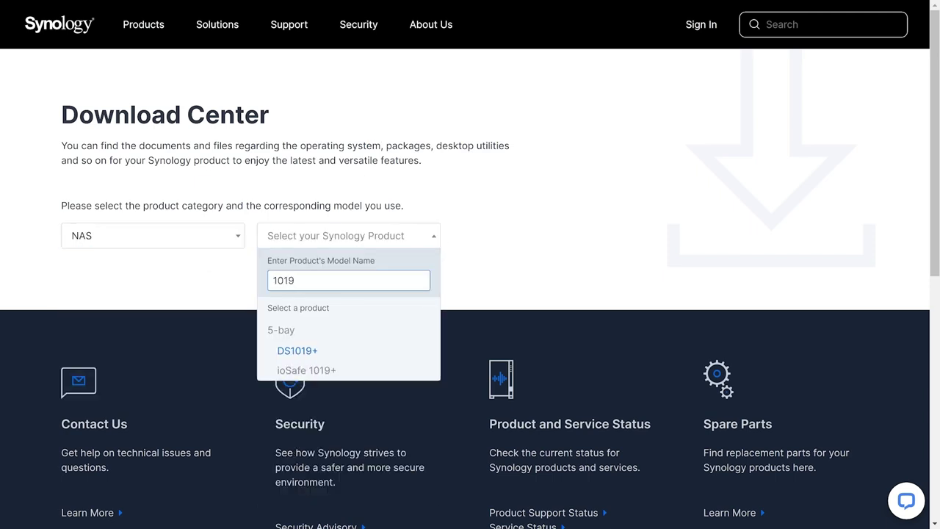
pyautogui.press('Return')
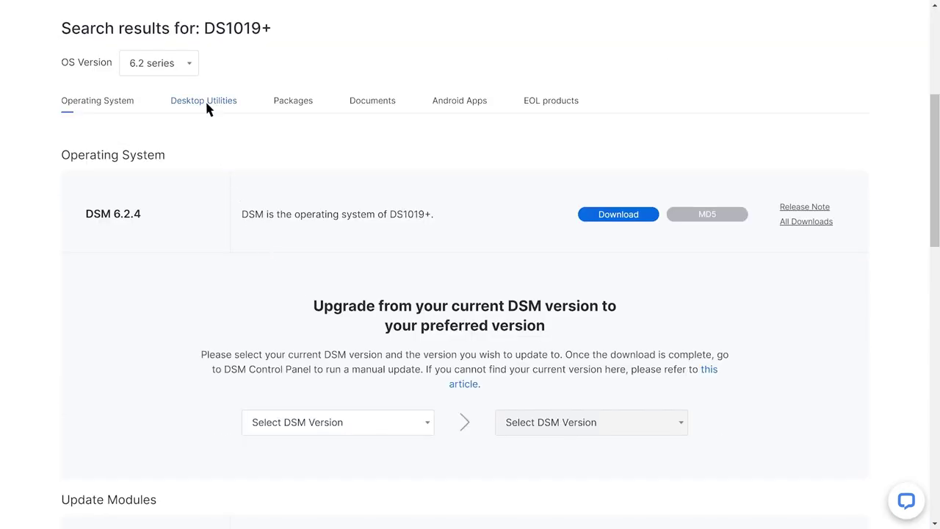
# Download the Windows zip of Hyper Backup Explorer from the DS1019+ Desktop Utilities
pyautogui.click(206, 105)
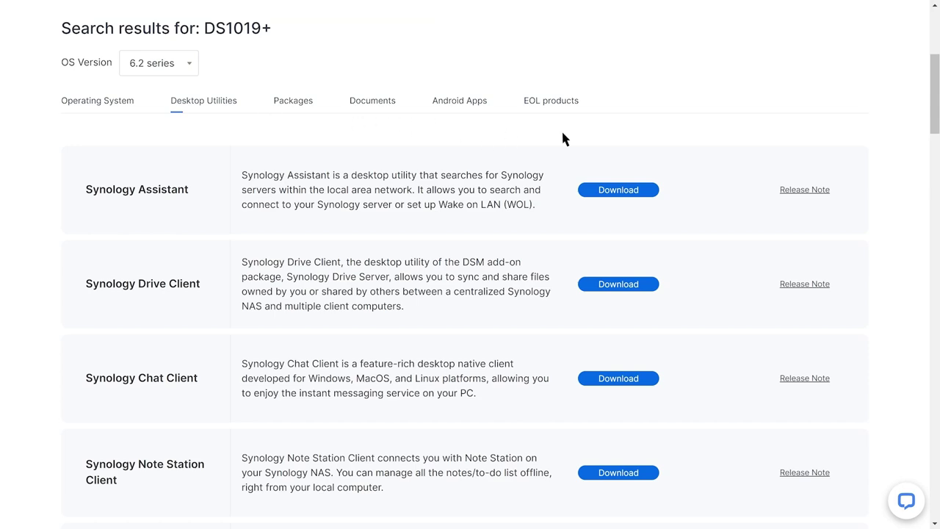
pyautogui.scroll(-3, 808, 206)
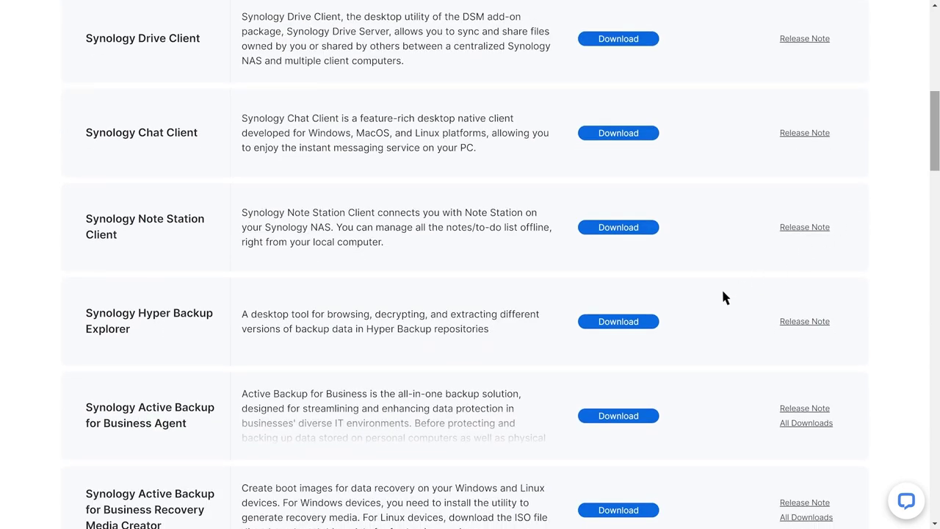
pyautogui.click(644, 329)
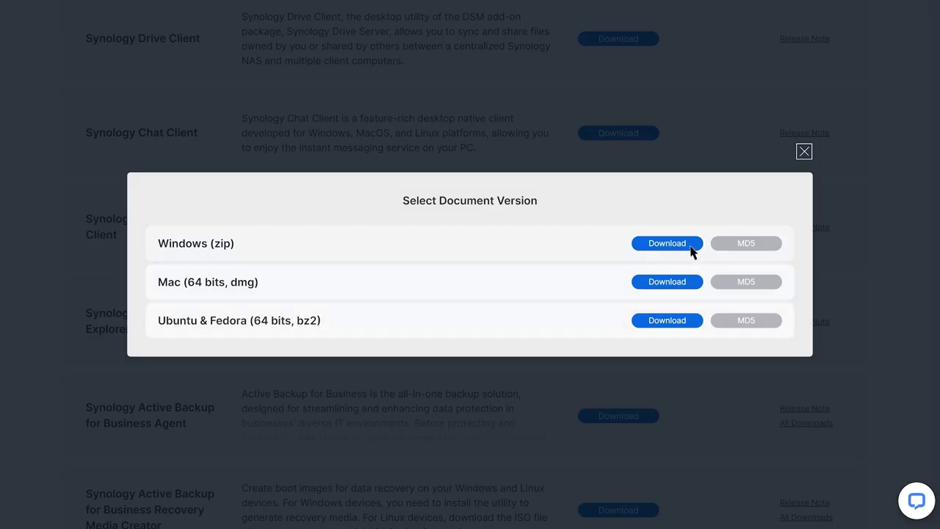
pyautogui.click(667, 243)
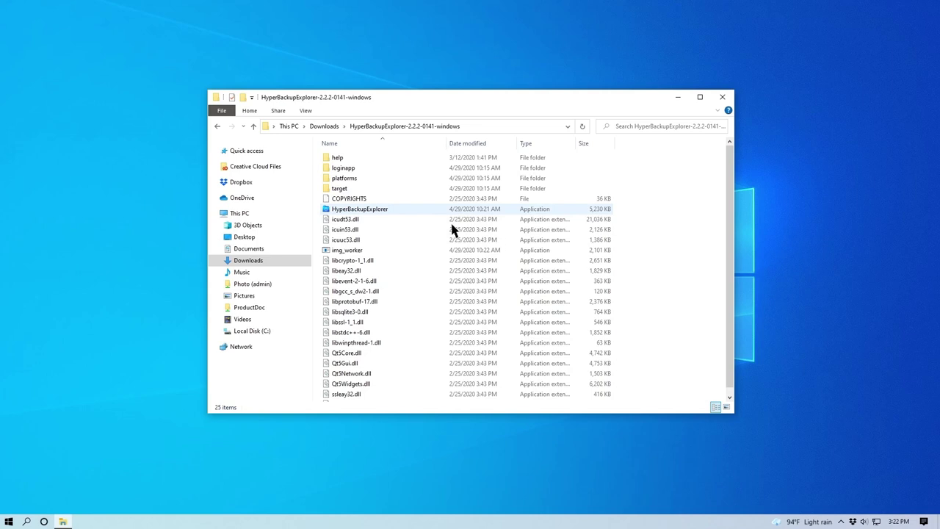
# Launch Hyper Backup Explorer and open the local SynologyHyperBackup.bkpi from Backup_1.hbk
pyautogui.doubleClick(416, 209)
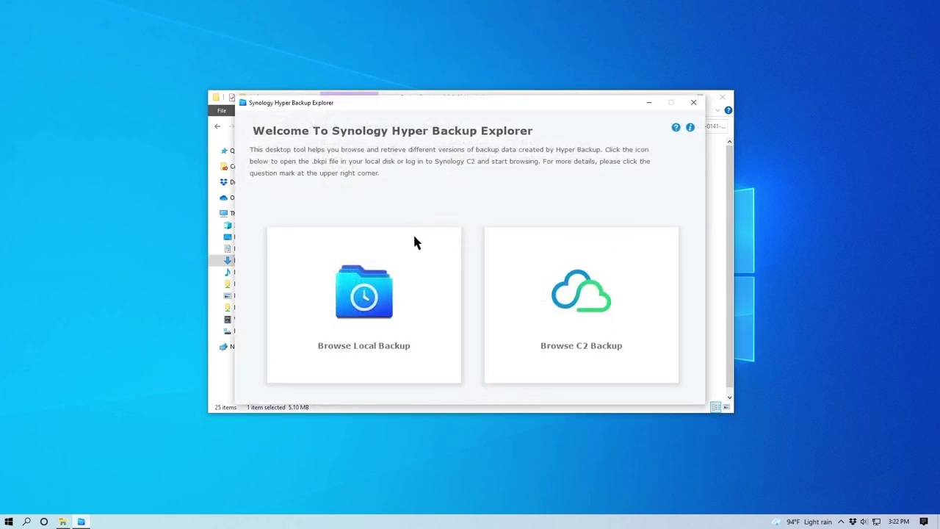
pyautogui.click(370, 340)
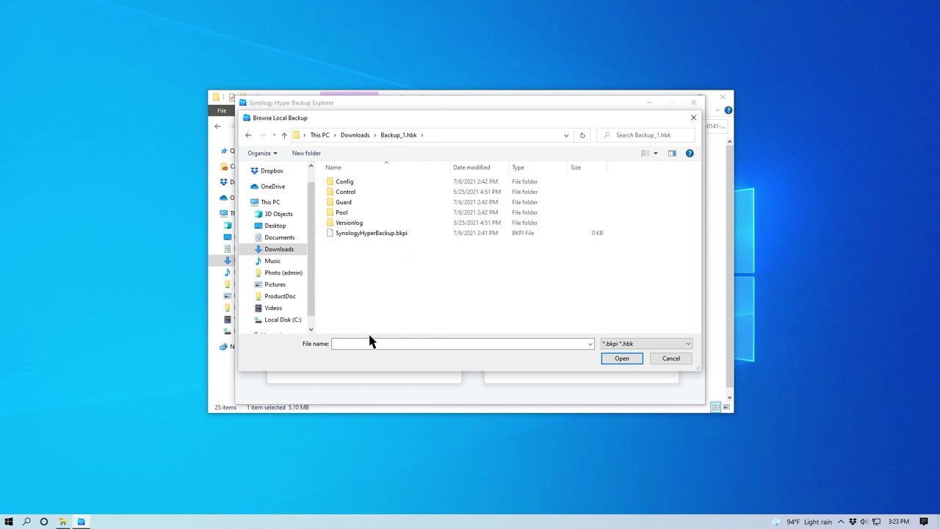
pyautogui.click(438, 234)
pyautogui.click(621, 359)
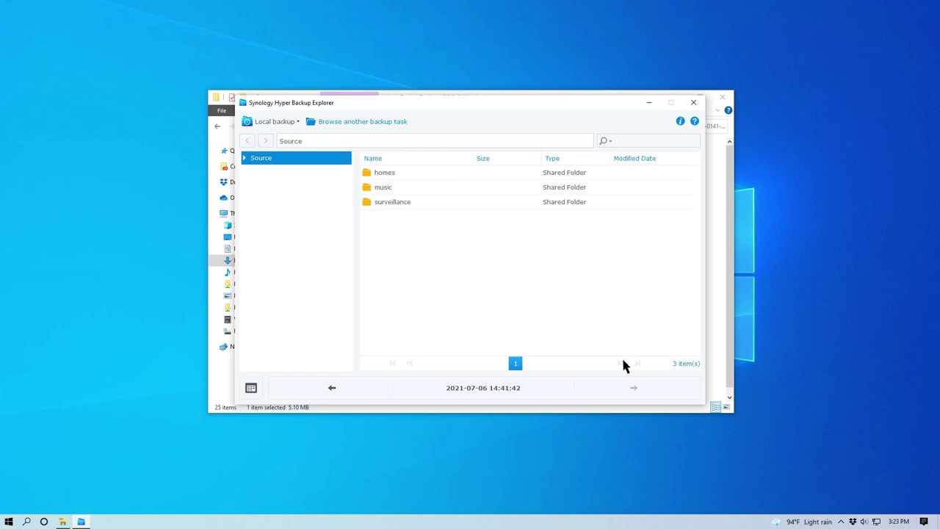
pyautogui.click(250, 389)
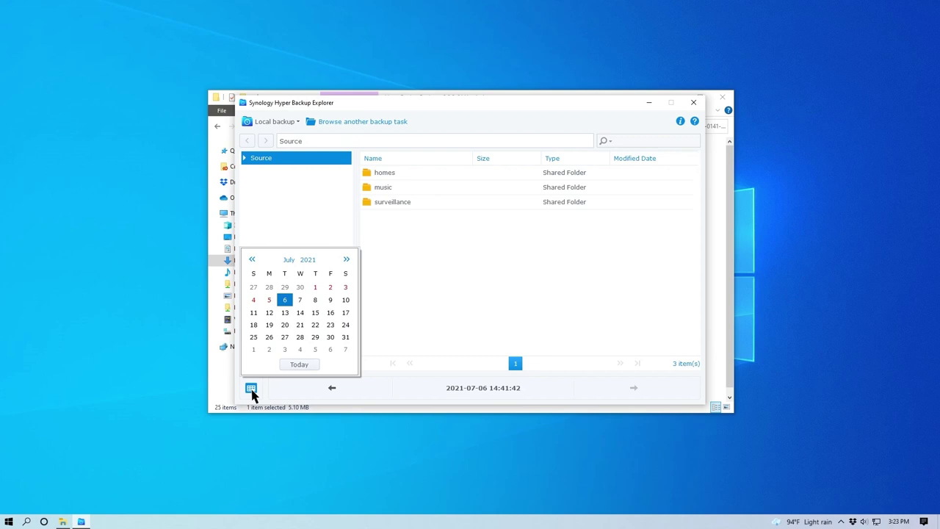
pyautogui.click(251, 389)
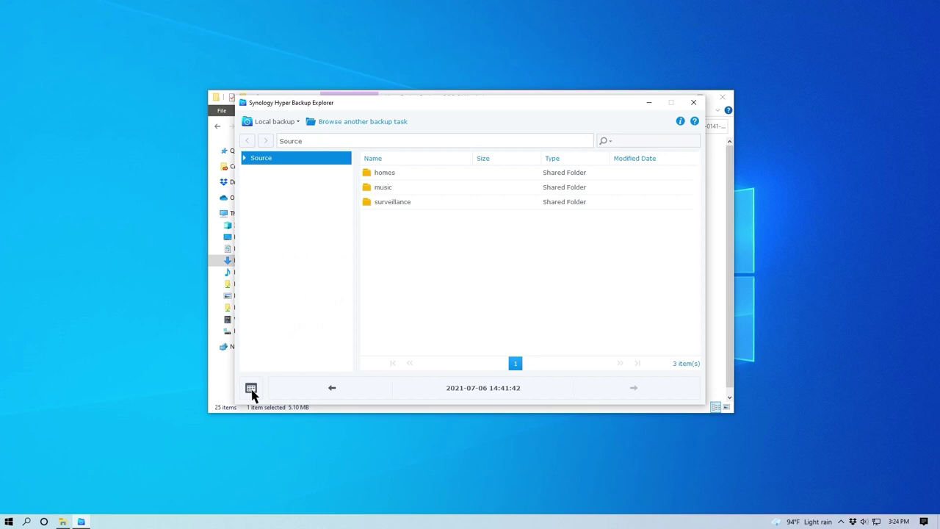
pyautogui.click(332, 388)
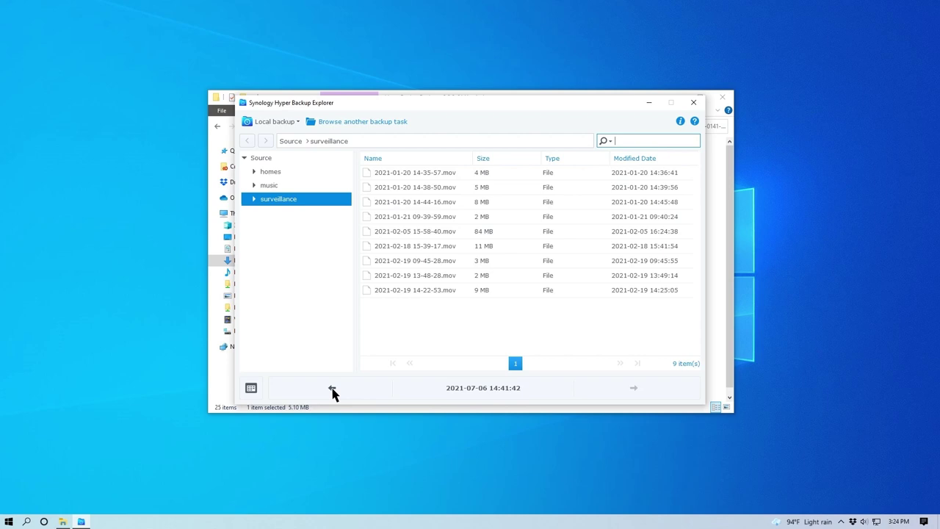
pyautogui.rightClick(459, 292)
pyautogui.click(456, 301)
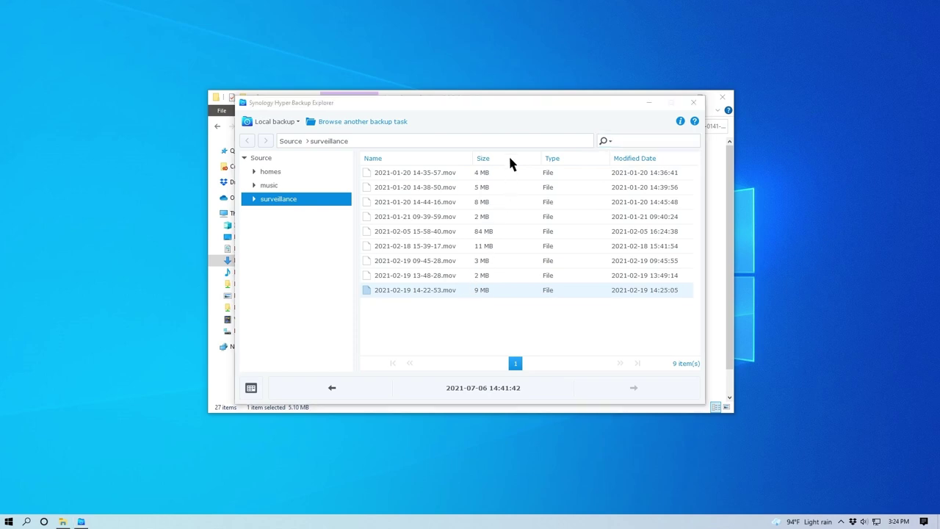
pyautogui.moveTo(521, 95); pyautogui.dragTo(367, 98)
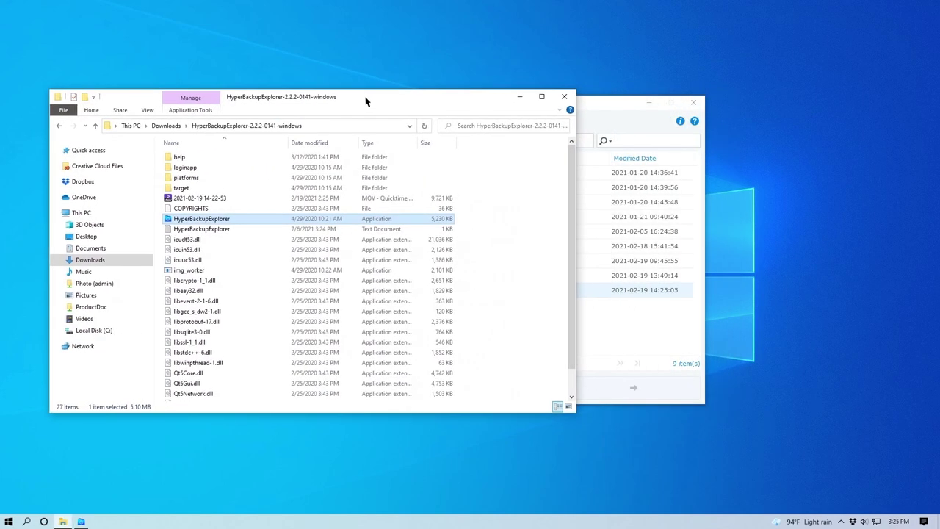
pyautogui.click(592, 154)
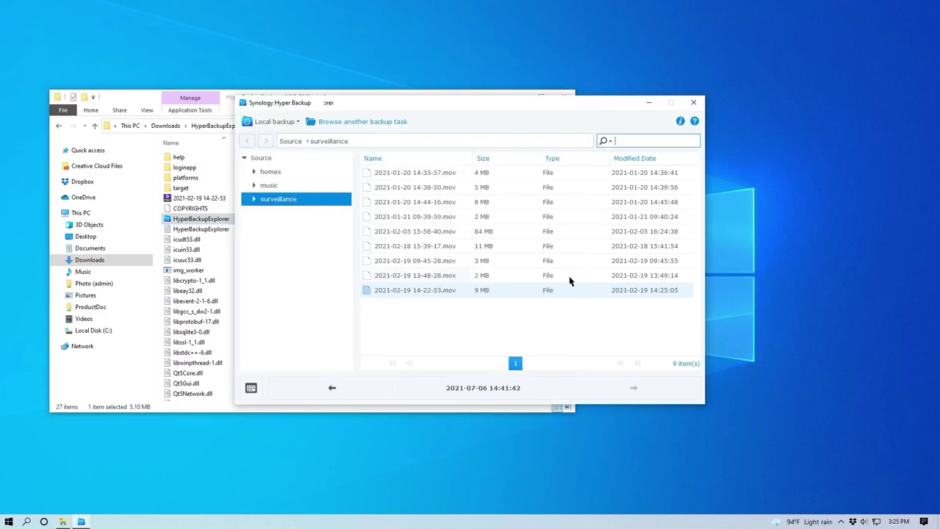
pyautogui.moveTo(569, 280); pyautogui.dragTo(210, 240)
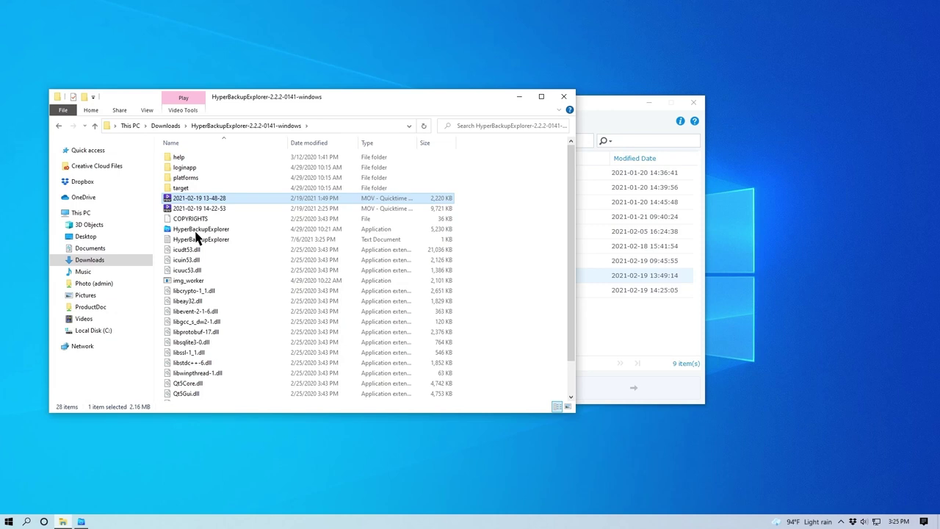
pyautogui.click(580, 105)
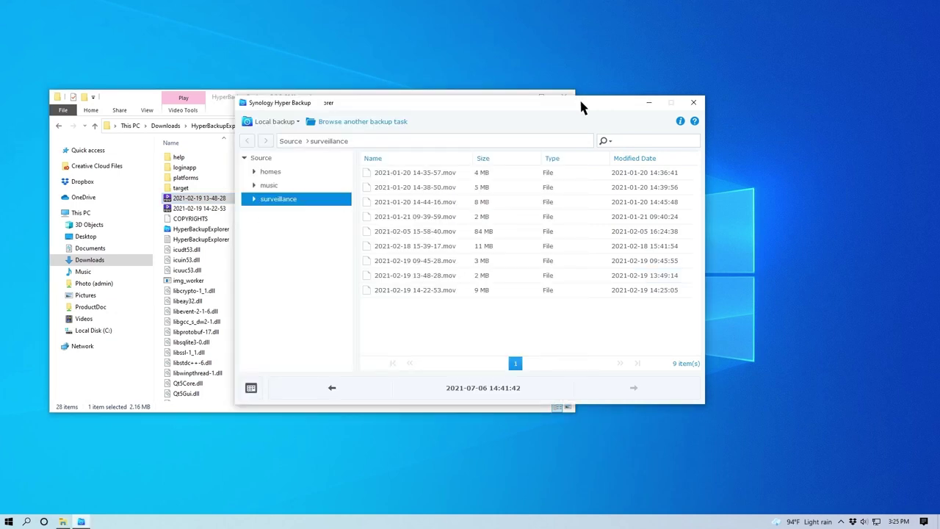
pyautogui.click(394, 123)
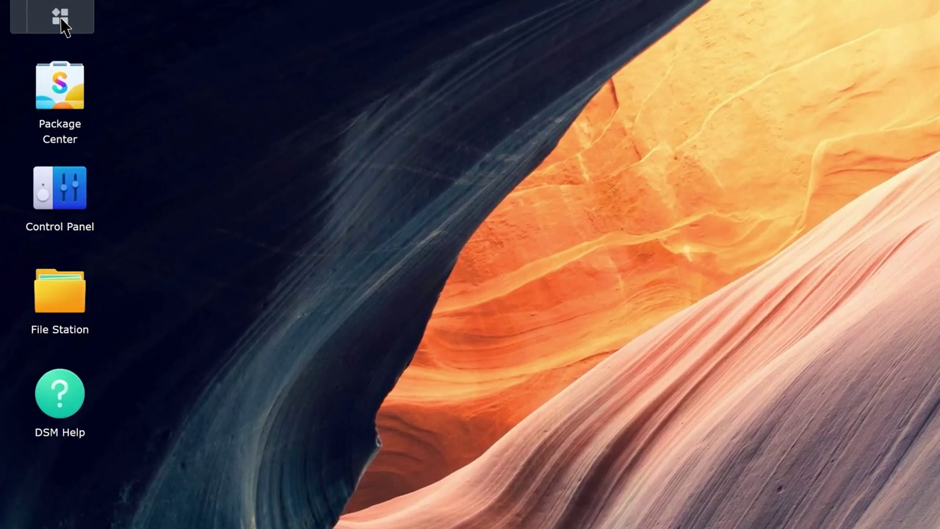
# Launch Hyper Backup and start the Restore > LUN restoration wizard
pyautogui.click(44, 14)
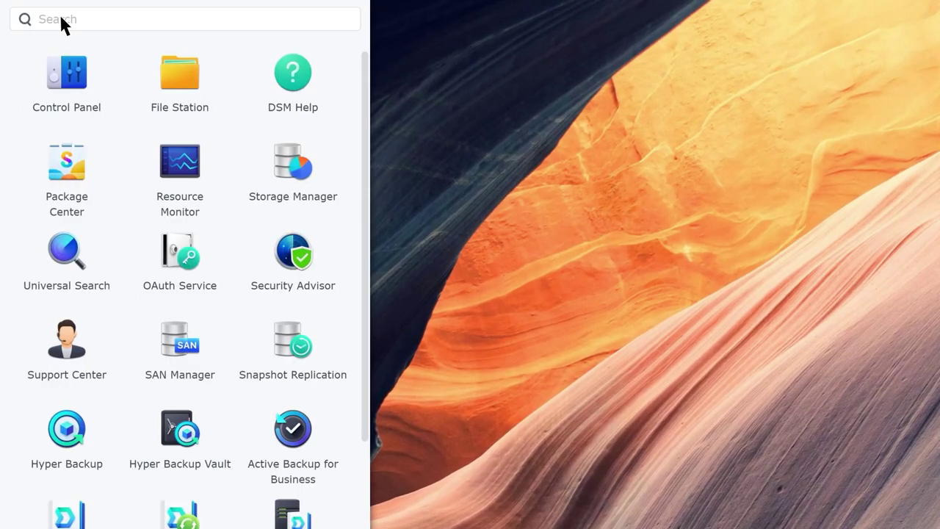
pyautogui.click(69, 434)
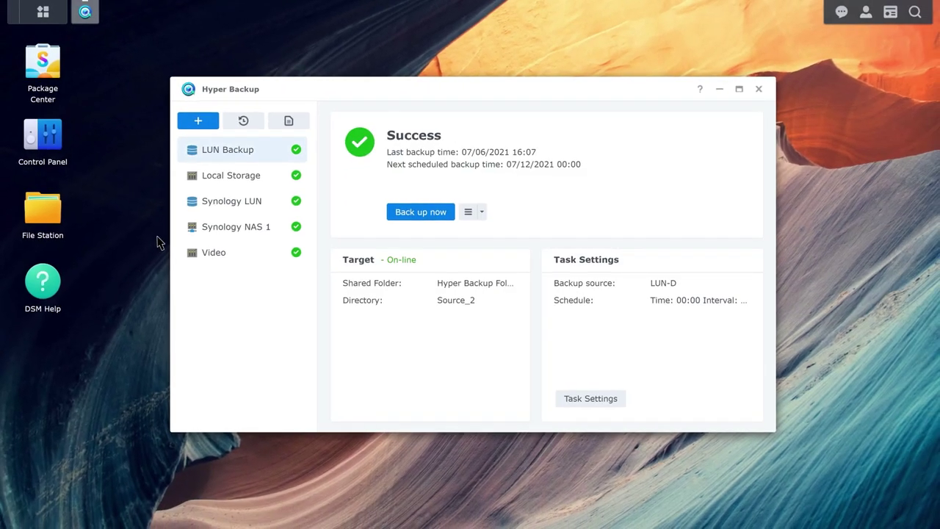
pyautogui.click(246, 123)
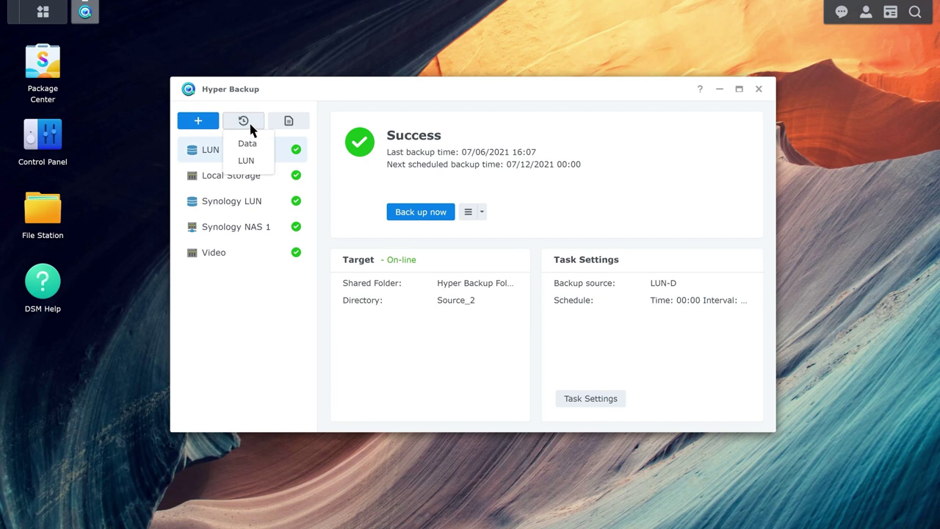
pyautogui.click(256, 166)
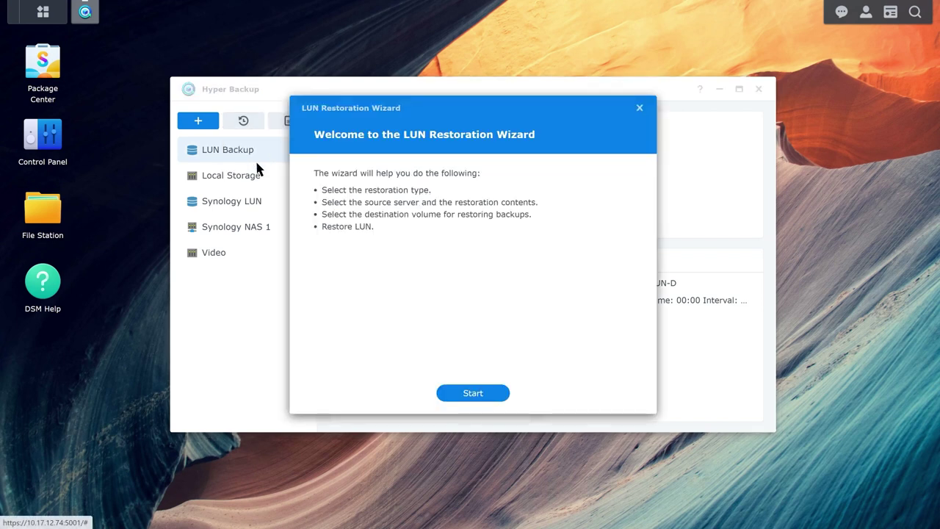
pyautogui.click(486, 395)
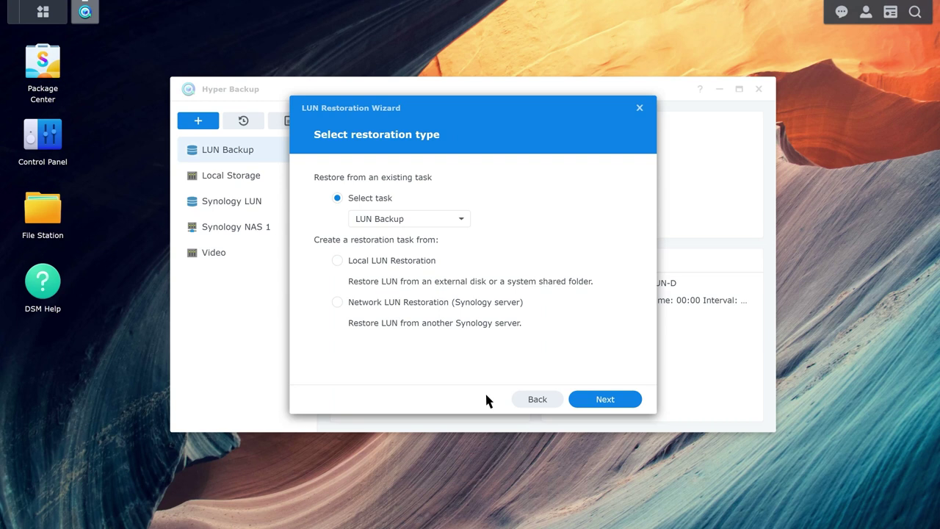
# Restore from the LUN Backup task to Volume 1 and confirm the local restoration
pyautogui.click(459, 222)
pyautogui.click(428, 245)
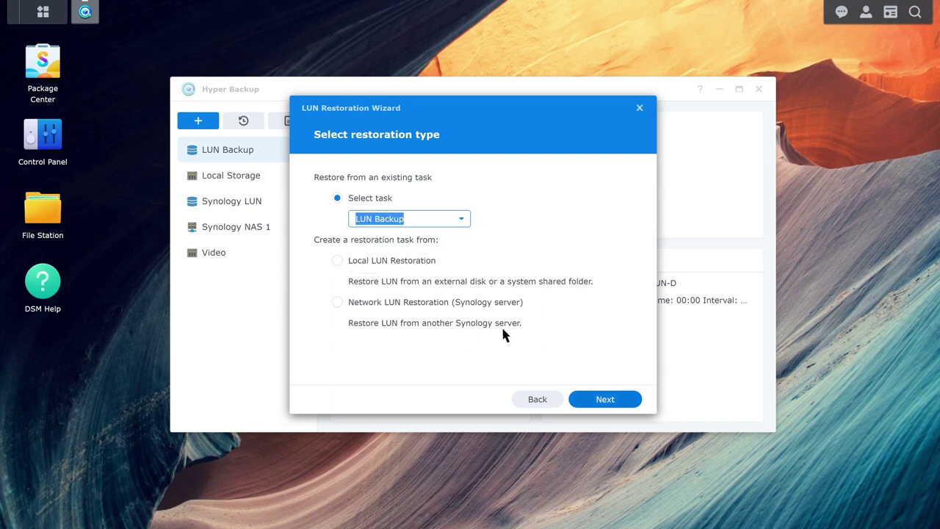
pyautogui.click(610, 401)
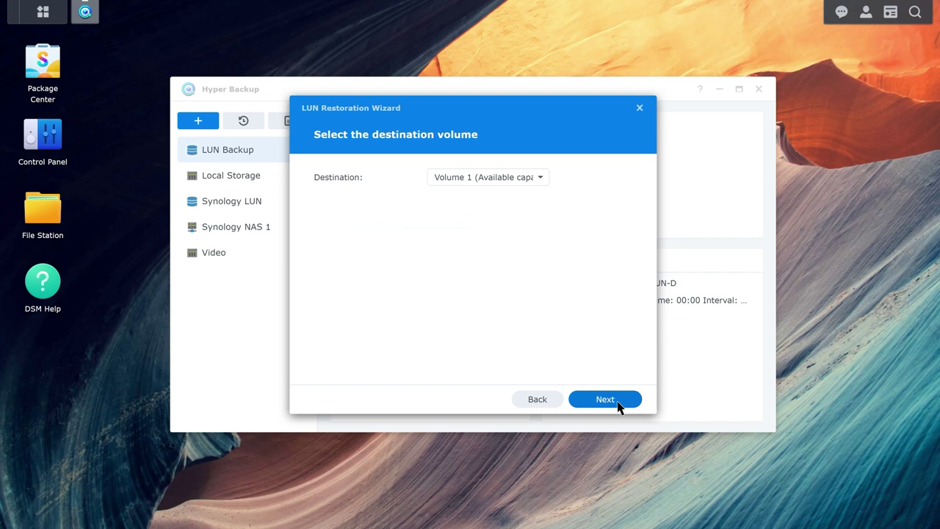
pyautogui.click(618, 407)
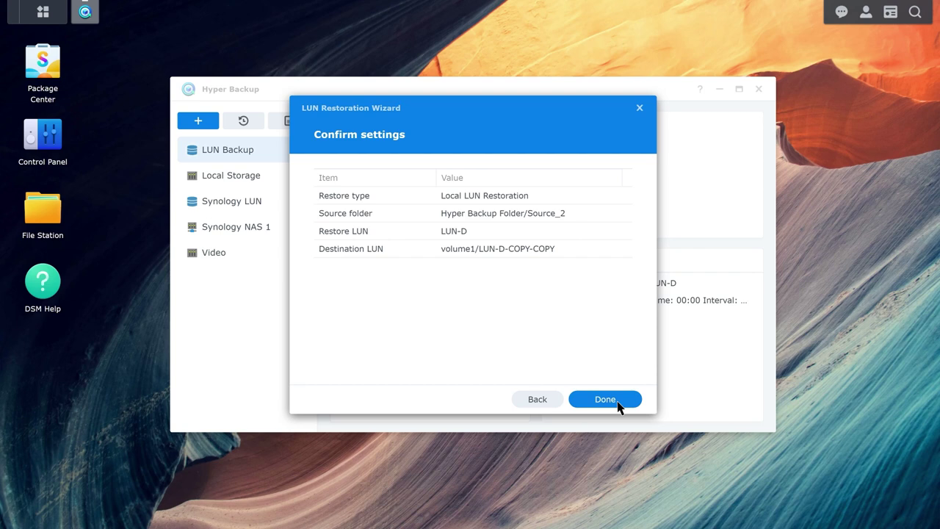
pyautogui.click(616, 406)
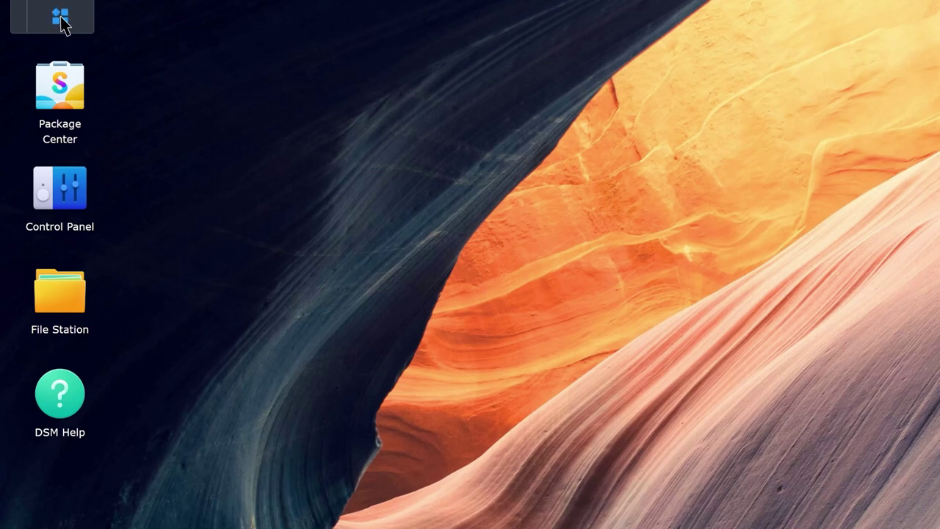
# Start a new LUN restoration in Hyper Backup set to Network LUN Restoration (Synology server)
pyautogui.click(62, 22)
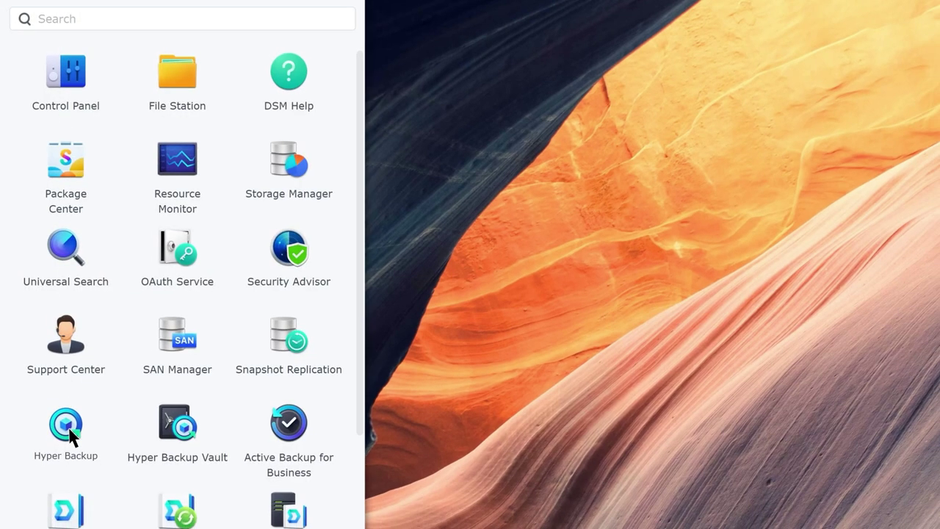
pyautogui.click(68, 433)
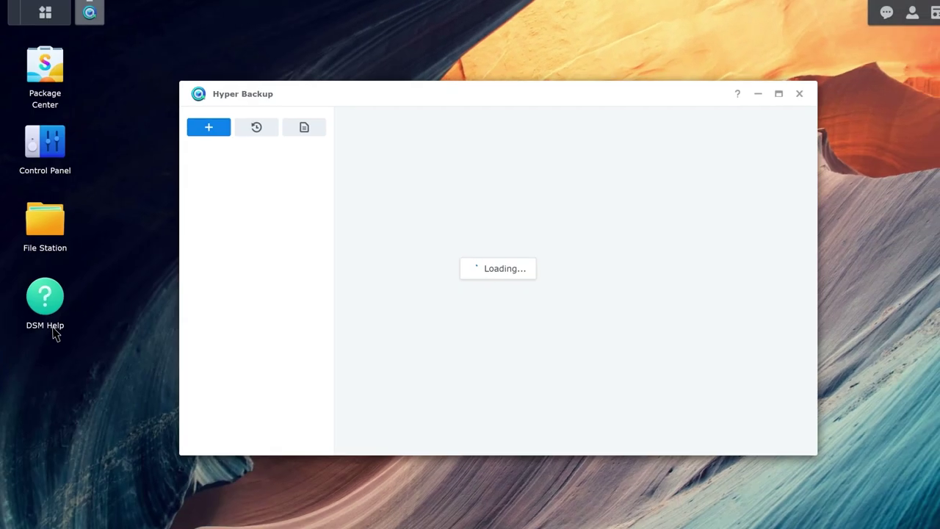
pyautogui.click(248, 124)
pyautogui.click(252, 161)
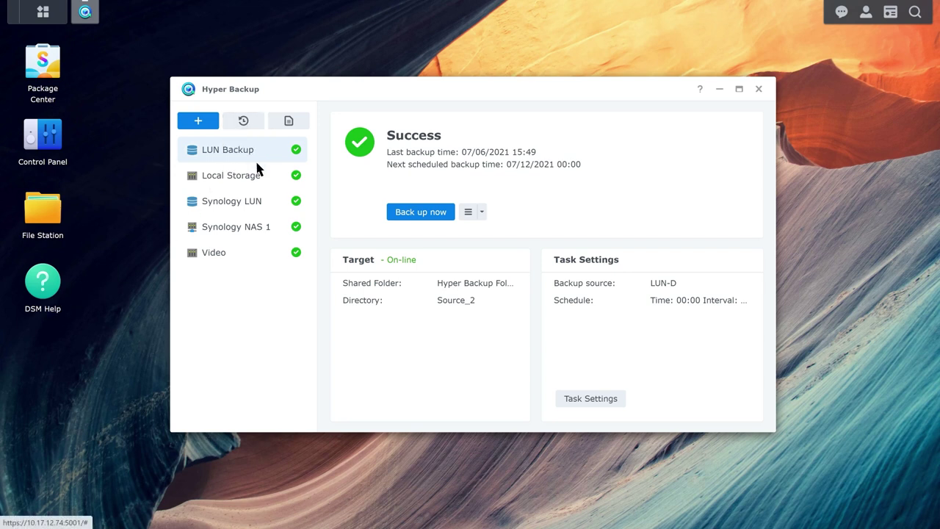
pyautogui.click(488, 395)
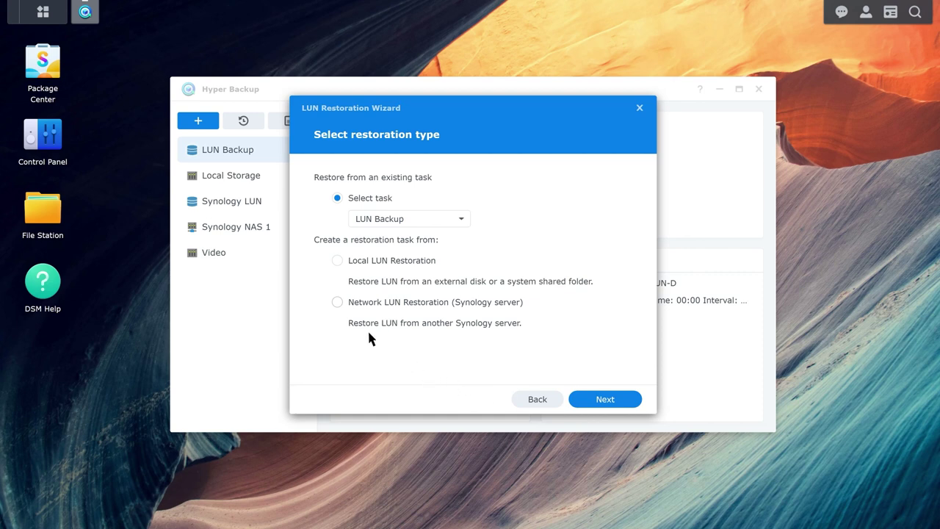
pyautogui.click(338, 303)
# Connect to source server 10.17.12.108 with the backup user's name and password
pyautogui.click(619, 401)
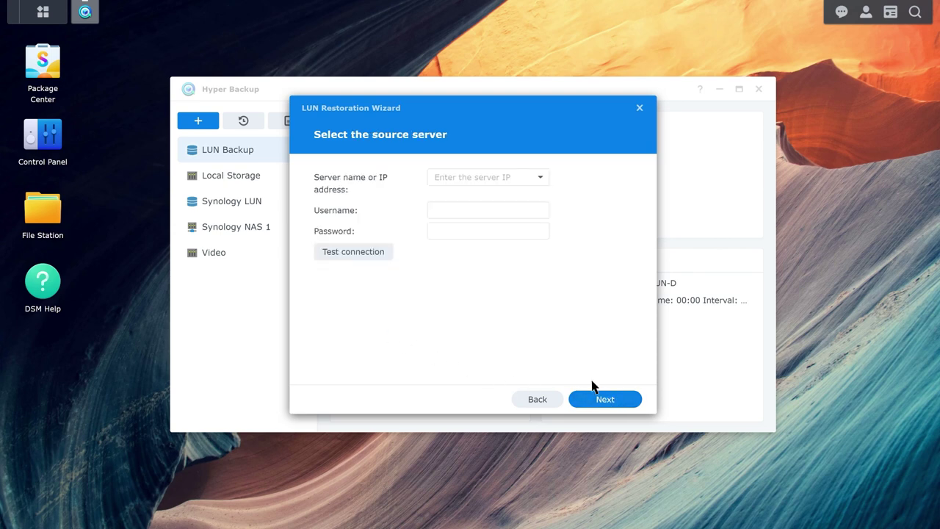
pyautogui.click(437, 178)
pyautogui.write('10.17.12.108')
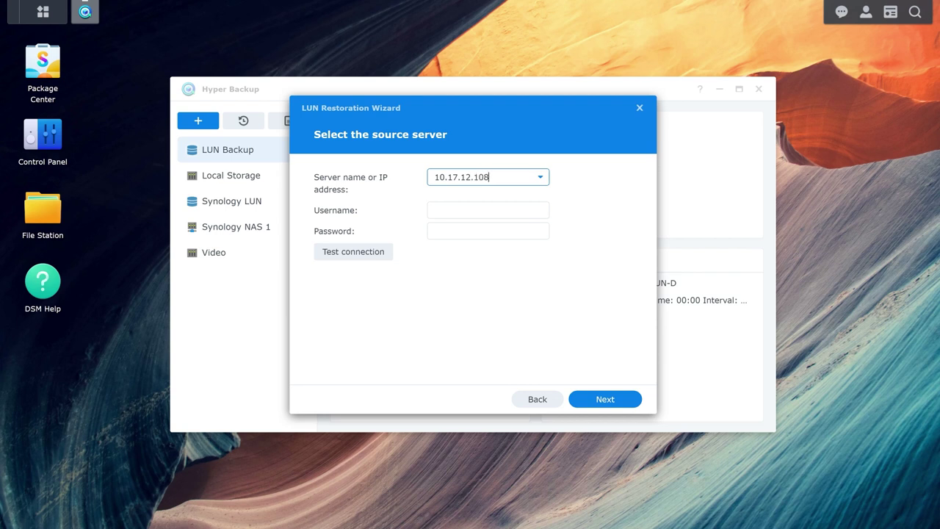
pyautogui.click(487, 210)
pyautogui.write('Destination')
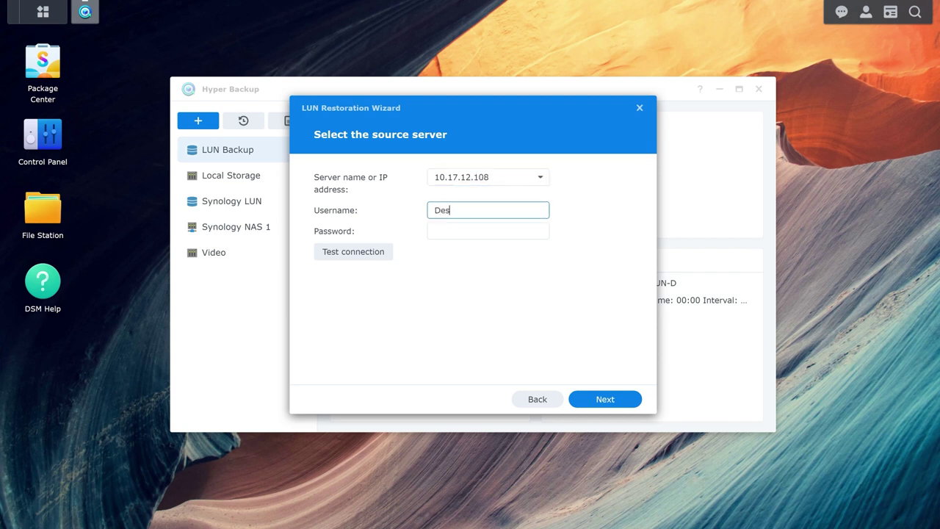
pyautogui.click(487, 231)
pyautogui.write('••••••••')
pyautogui.click(619, 404)
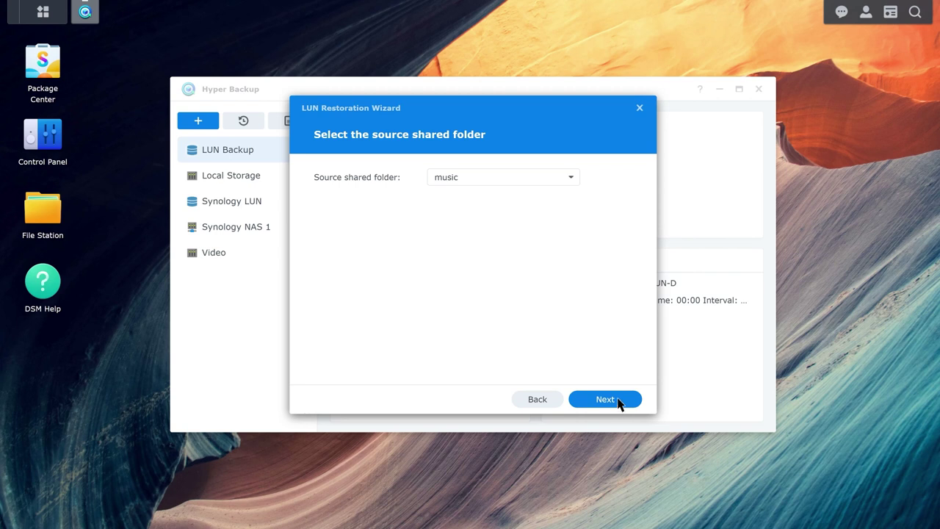
# Choose shared folder photo, directory Destination_1 and Volume 1, then confirm the restoration
pyautogui.click(571, 179)
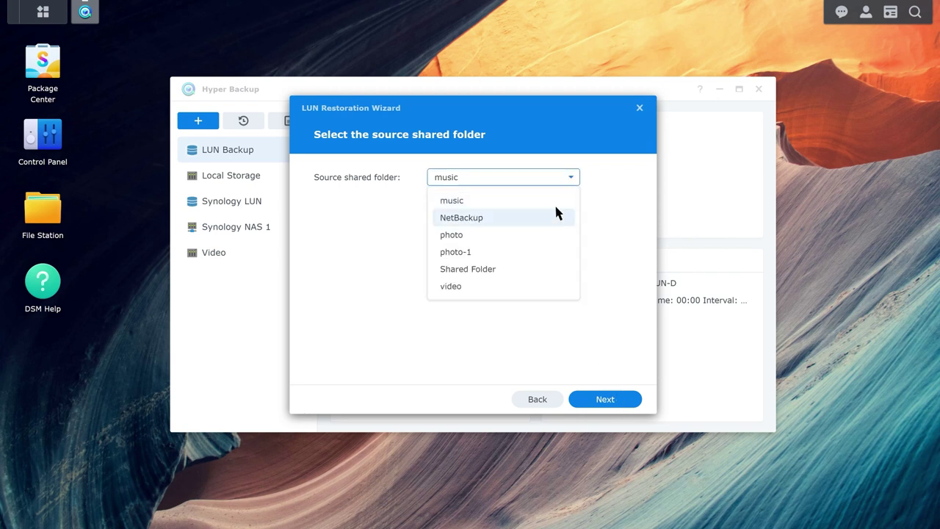
pyautogui.click(520, 234)
pyautogui.click(615, 403)
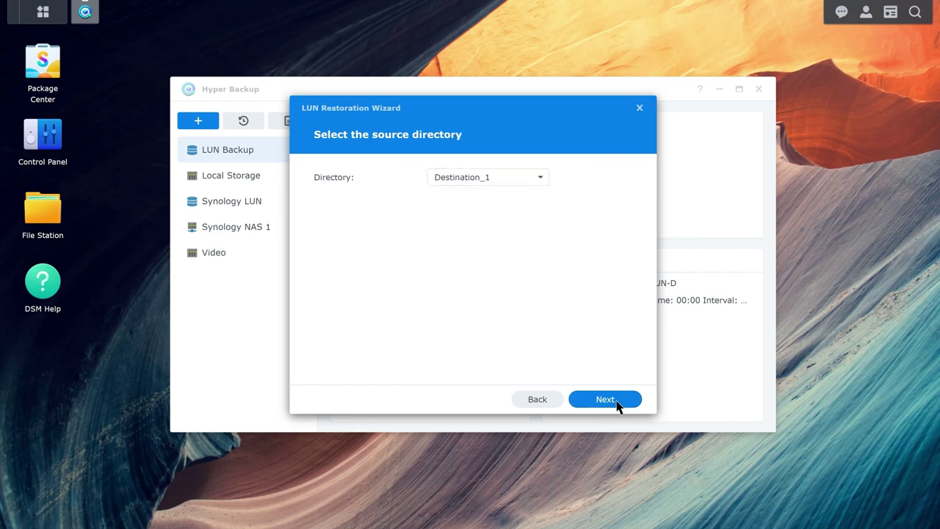
pyautogui.click(617, 406)
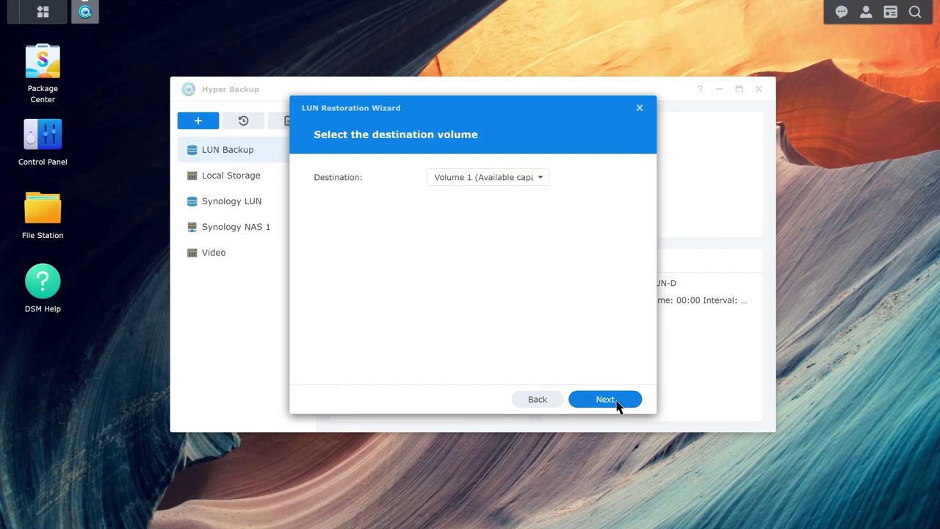
pyautogui.click(617, 406)
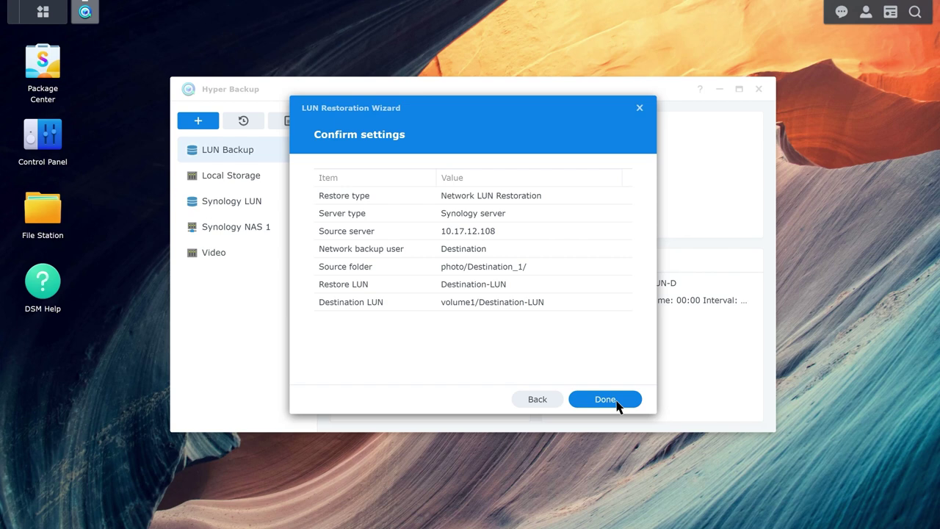
pyautogui.click(616, 406)
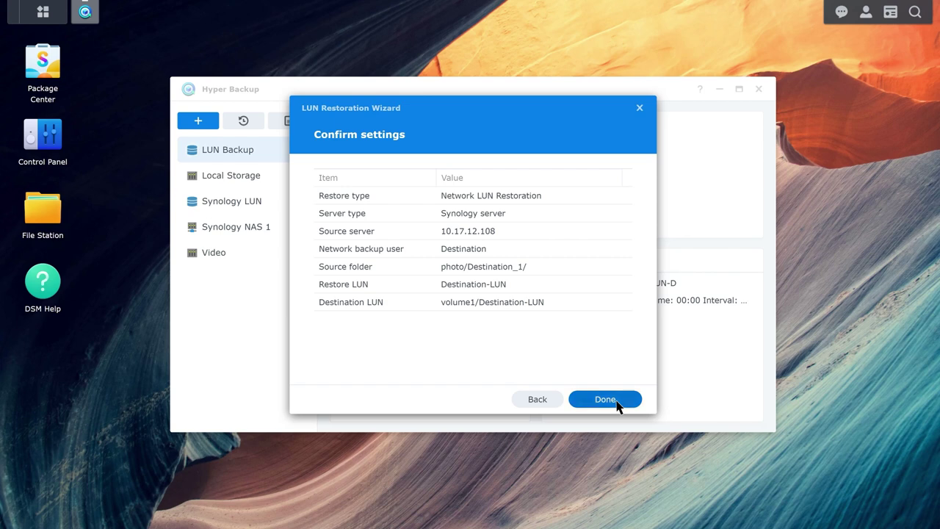